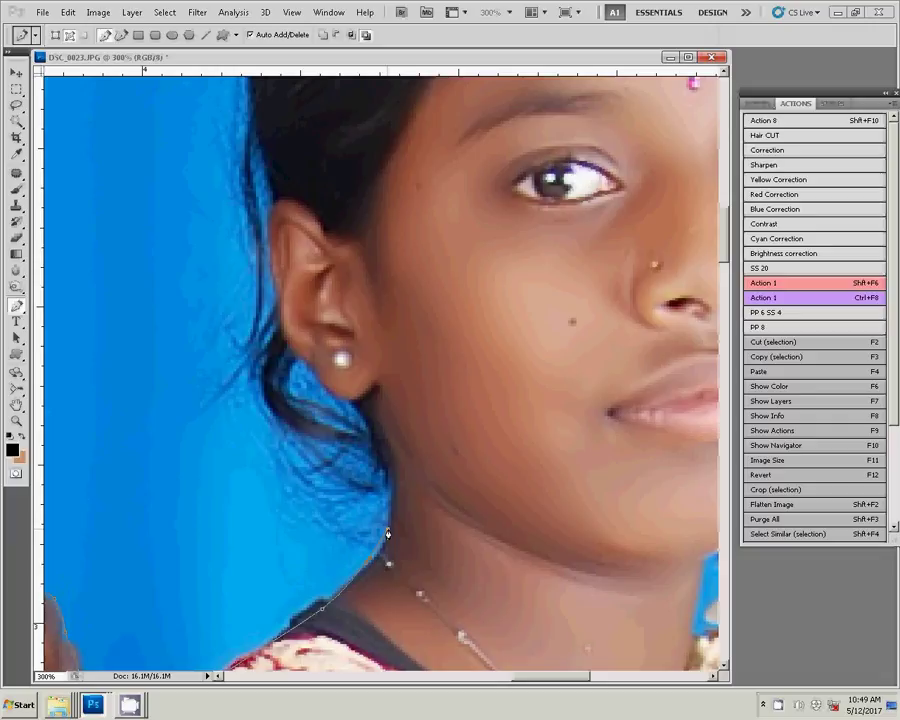
- Trace the pen path up the girl's neck, behind her ear and over her head
{"action": "left_click", "coordinate": [387, 461]}
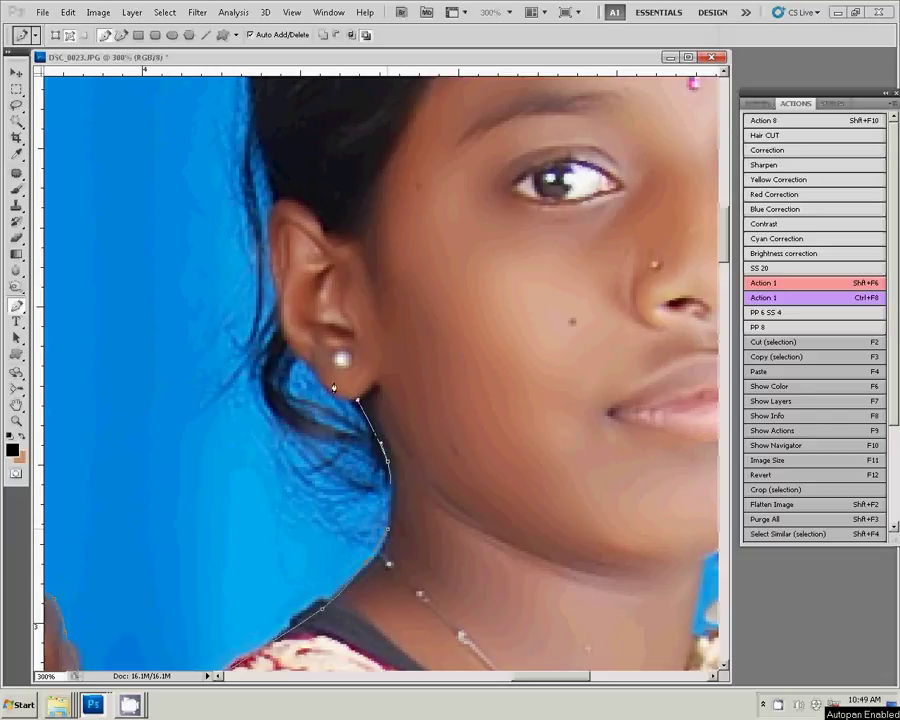
{"action": "left_click", "coordinate": [356, 400]}
{"action": "left_click_drag", "start_coordinate": [274, 201], "coordinate": [160, 400]}
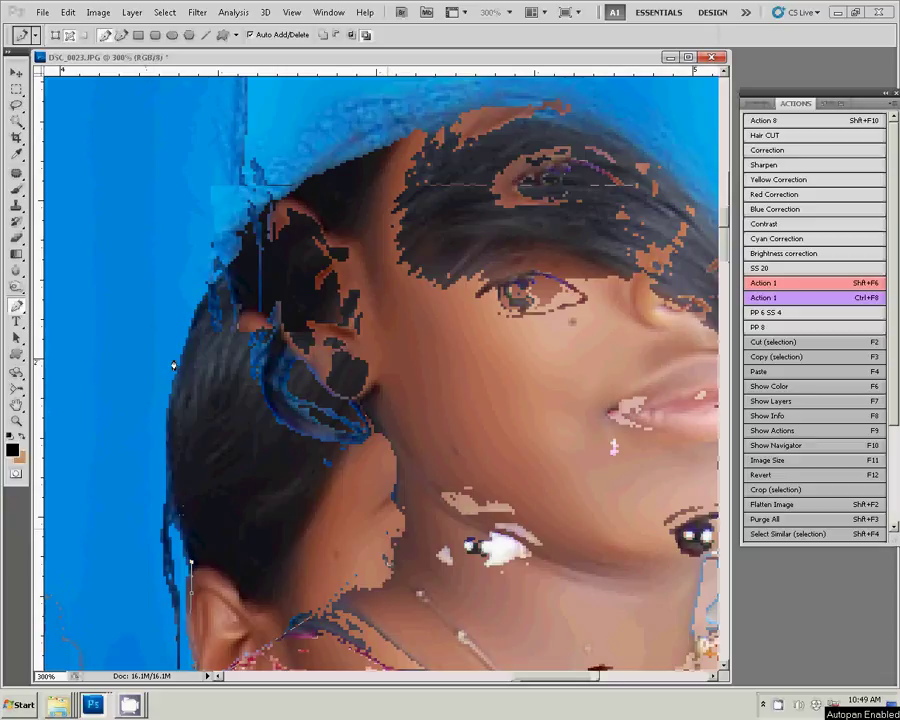
{"action": "left_click_drag", "start_coordinate": [408, 118], "coordinate": [502, 97]}
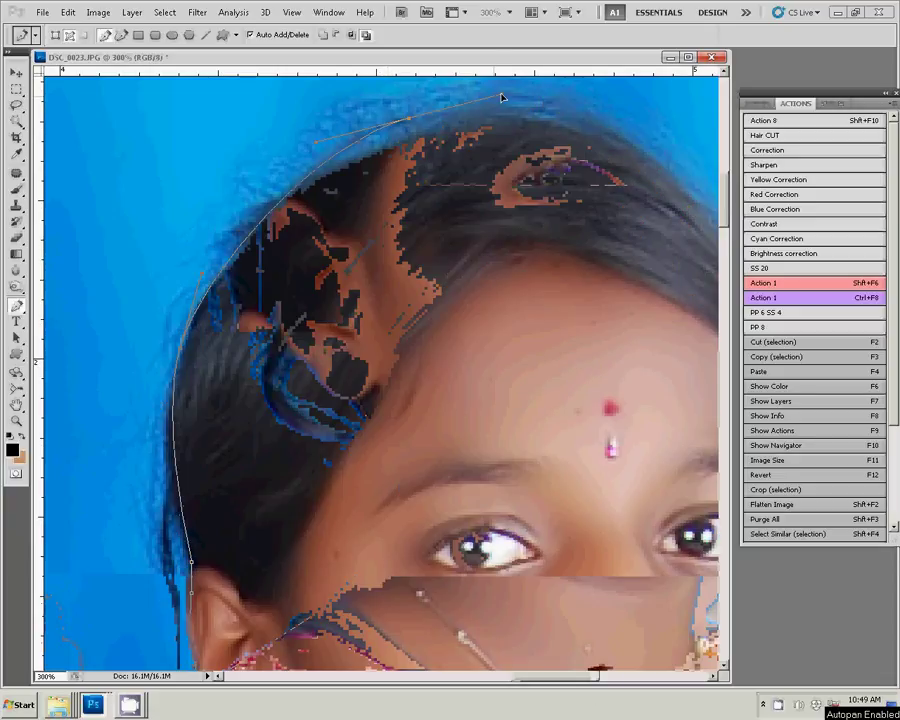
{"action": "scroll", "coordinate": [502, 97], "scroll_direction": "right", "scroll_amount": 5}
{"action": "left_click", "coordinate": [420, 215]}
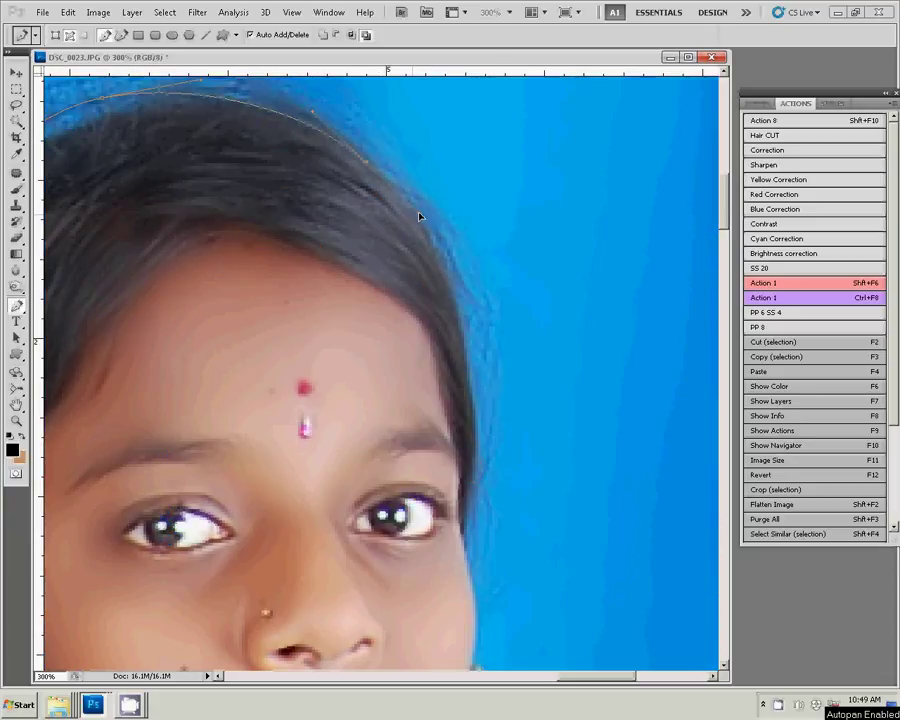
{"action": "key", "text": "space"}
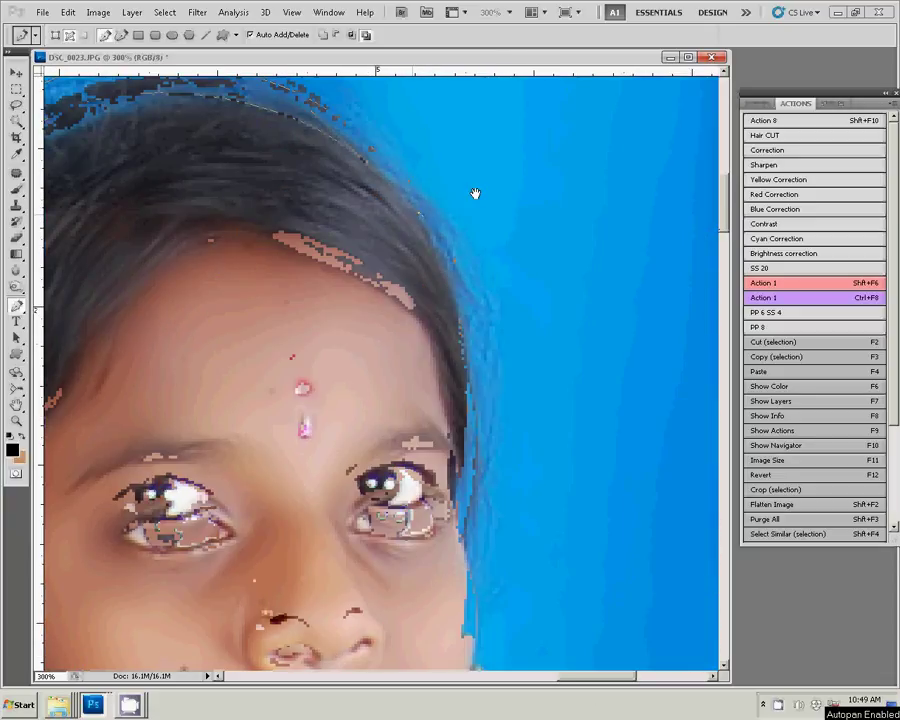
{"action": "scroll", "coordinate": [475, 193], "scroll_direction": "down", "scroll_amount": 5}
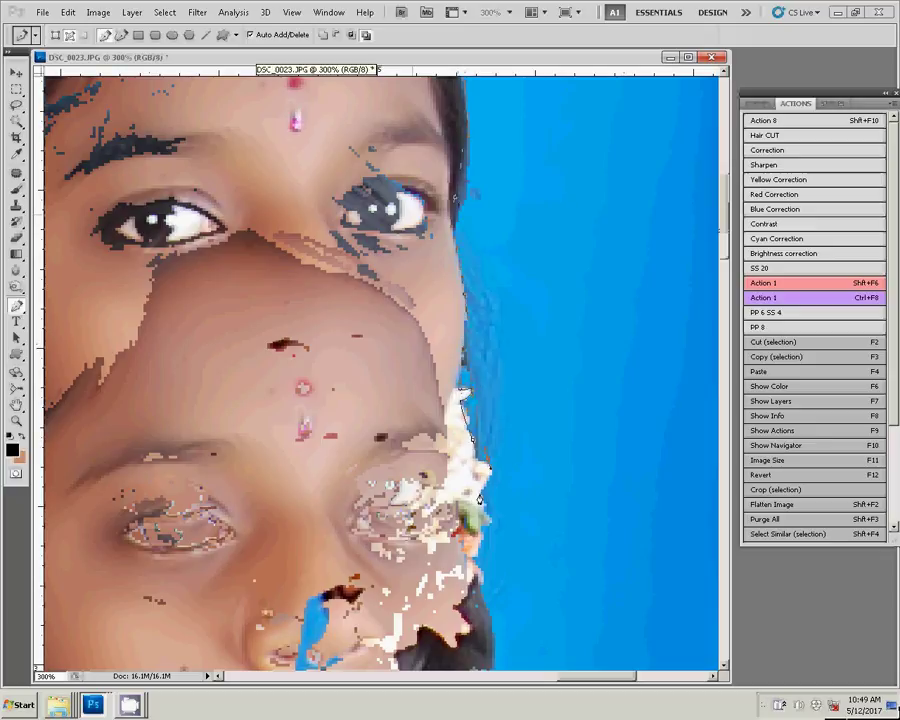
{"action": "scroll", "coordinate": [479, 497], "scroll_direction": "down", "scroll_amount": 5}
{"action": "scroll", "coordinate": [514, 352], "scroll_direction": "down", "scroll_amount": 5}
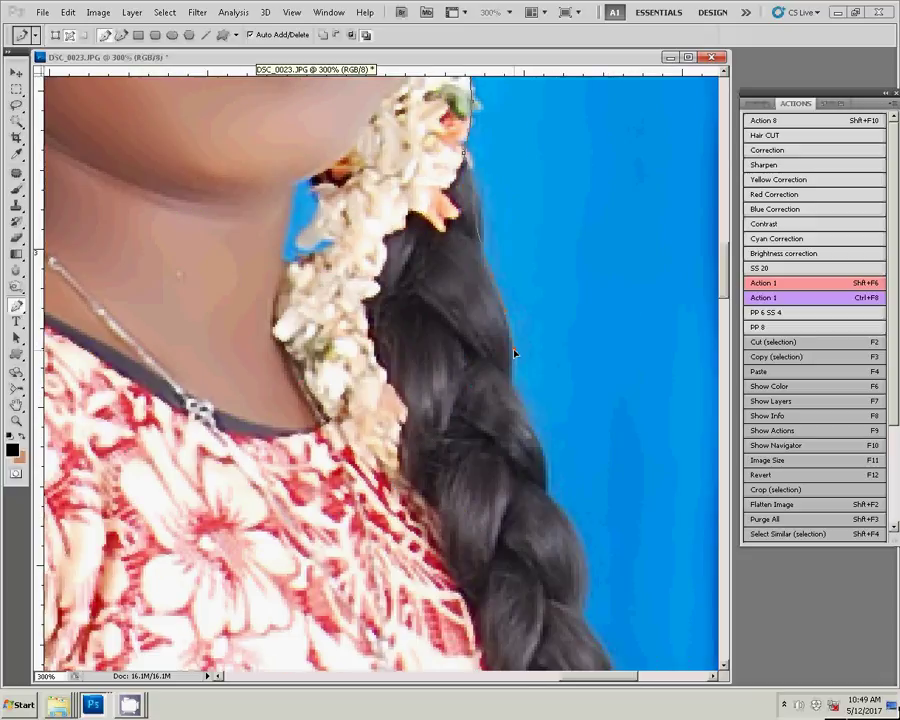
- Place pen anchors down the outer edge of the girl's braid
{"action": "left_click", "coordinate": [545, 457]}
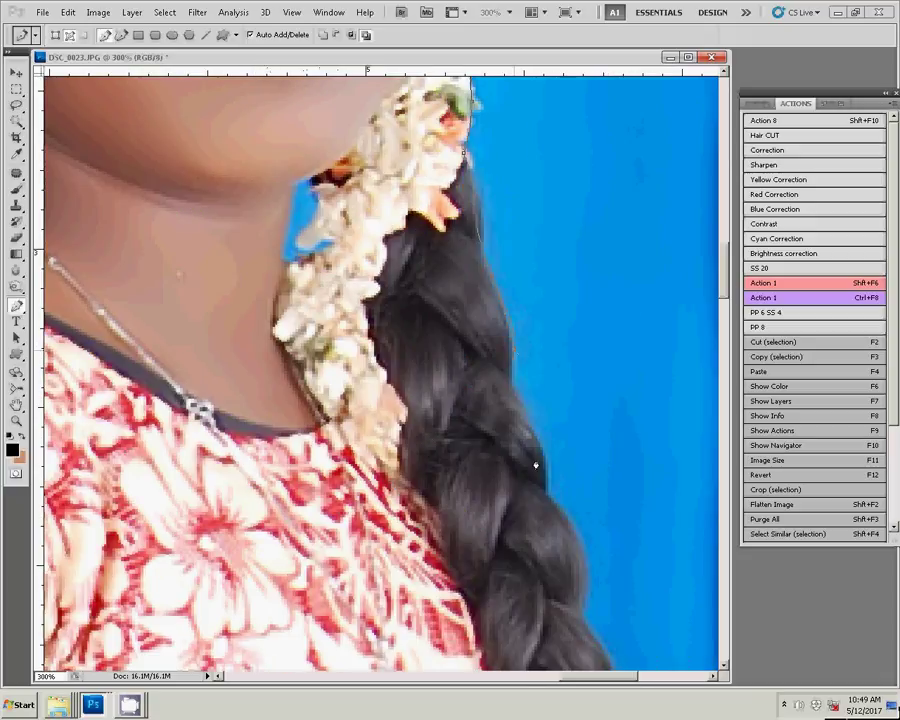
{"action": "left_click", "coordinate": [552, 512]}
{"action": "left_click_drag", "start_coordinate": [586, 569], "coordinate": [311, 175]}
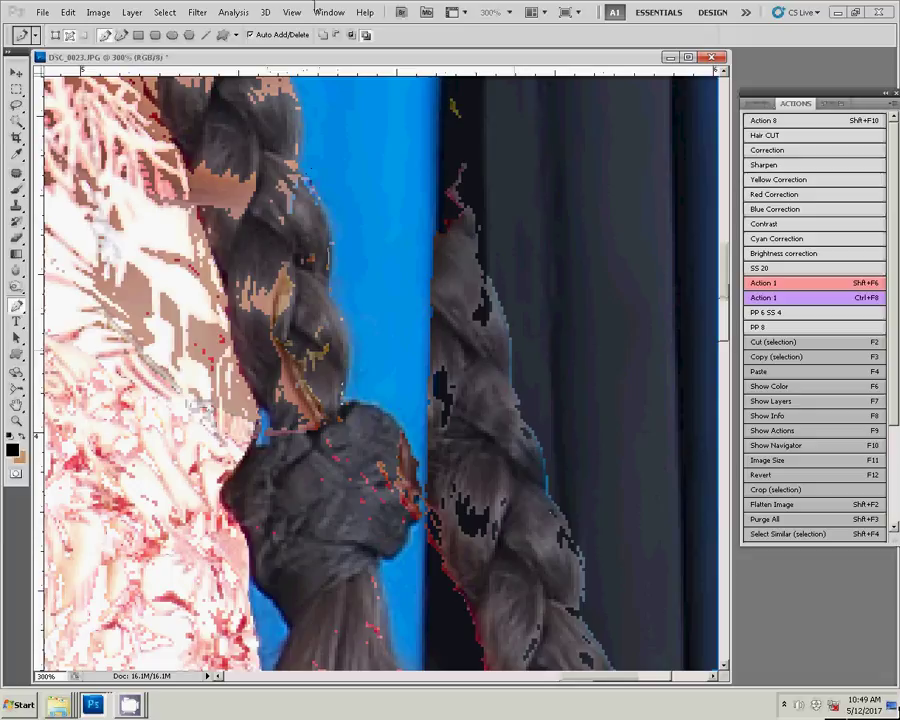
{"action": "left_click", "coordinate": [411, 495]}
- Continue the path along the loose hair, down the arm past the bracelet and around the hand
{"action": "left_click_drag", "start_coordinate": [380, 580], "coordinate": [420, 240]}
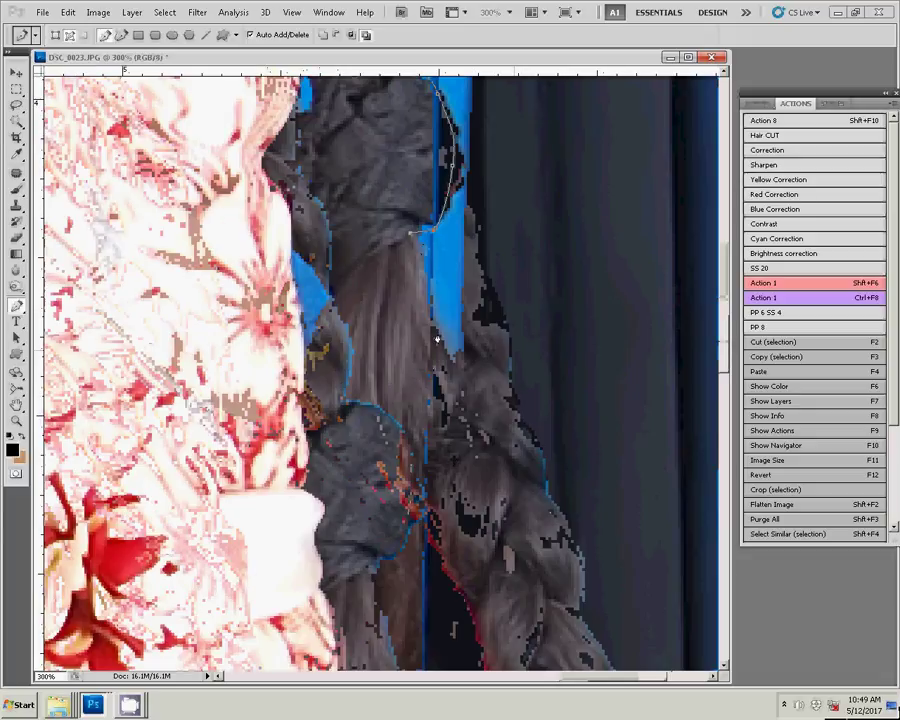
{"action": "left_click_drag", "start_coordinate": [437, 340], "coordinate": [503, 182]}
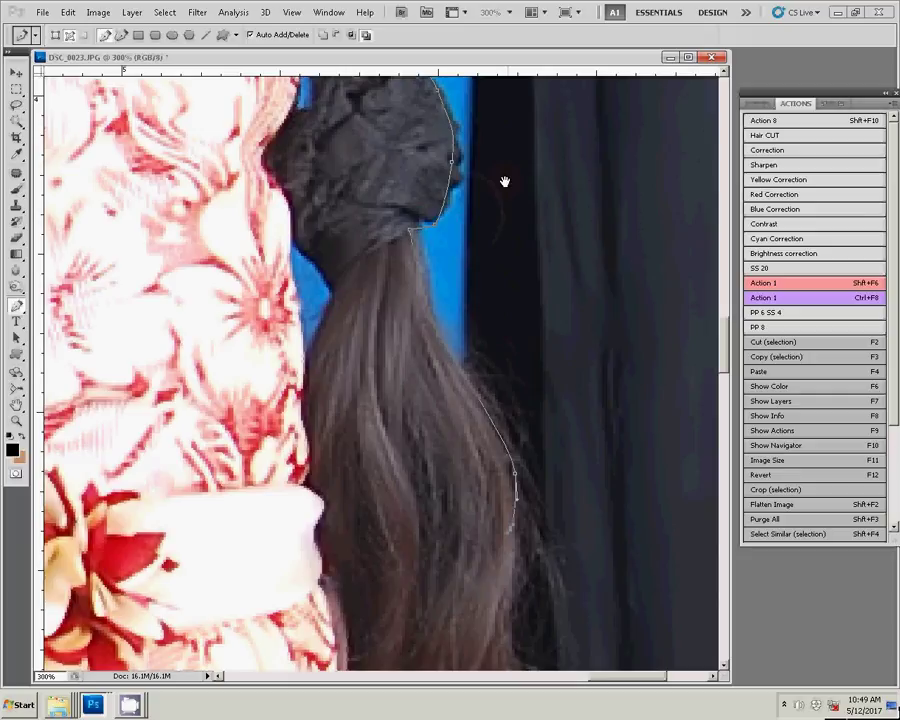
{"action": "mouse_move", "coordinate": [420, 480]}
{"action": "left_mouse_down"}
{"action": "mouse_move", "coordinate": [419, 492]}
{"action": "mouse_move", "coordinate": [447, 120]}
{"action": "left_mouse_up"}
{"action": "left_click", "coordinate": [489, 295]}
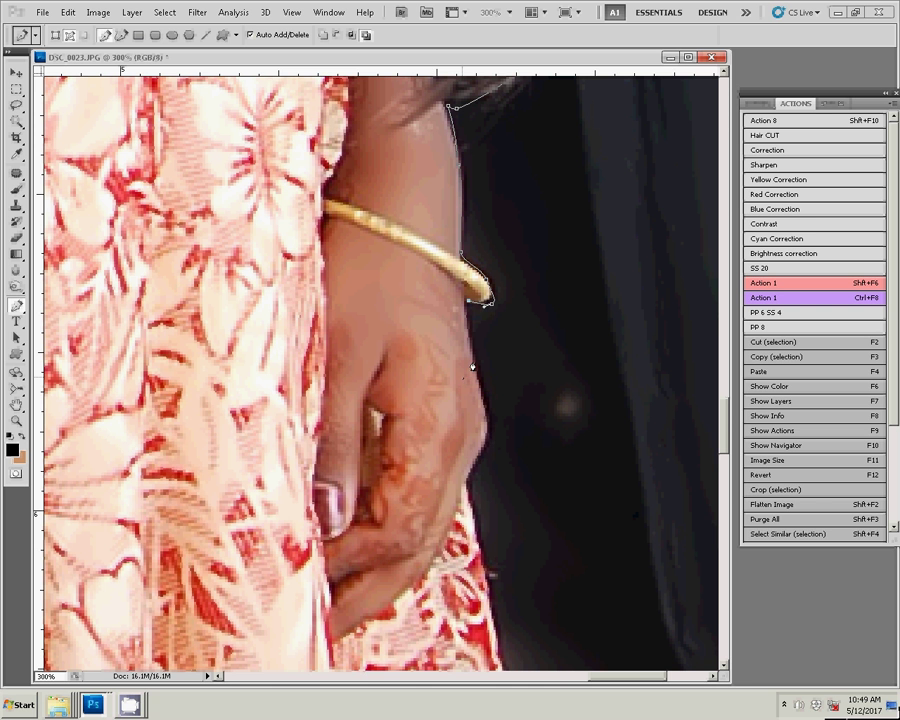
{"action": "mouse_move", "coordinate": [481, 446]}
{"action": "left_mouse_down"}
{"action": "mouse_move", "coordinate": [467, 483]}
{"action": "mouse_move", "coordinate": [428, 144]}
{"action": "mouse_move", "coordinate": [427, 155]}
{"action": "left_mouse_up"}
{"action": "scroll", "coordinate": [467, 341], "scroll_direction": "down", "scroll_amount": 5}
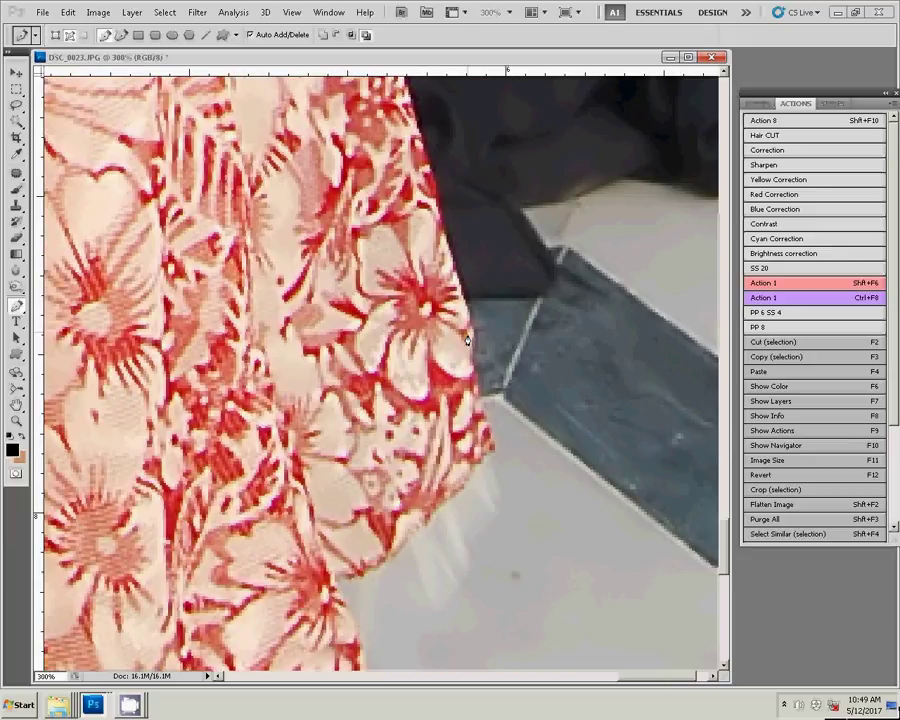
- Trace the path past the dress hem, around the blue shoe's foot and toes, and along the embroidered hem
{"action": "mouse_move", "coordinate": [467, 341]}
{"action": "left_mouse_down"}
{"action": "mouse_move", "coordinate": [357, 240]}
{"action": "mouse_move", "coordinate": [355, 517]}
{"action": "mouse_move", "coordinate": [460, 474]}
{"action": "left_mouse_up"}
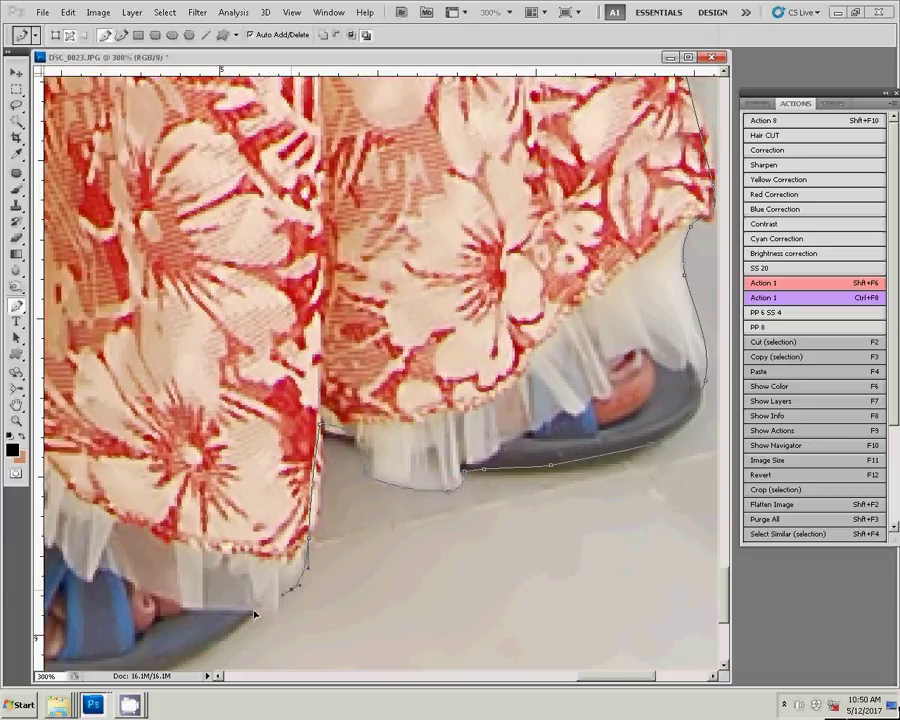
{"action": "mouse_move", "coordinate": [255, 614]}
{"action": "left_mouse_down"}
{"action": "mouse_move", "coordinate": [107, 345]}
{"action": "mouse_move", "coordinate": [535, 437]}
{"action": "left_mouse_up"}
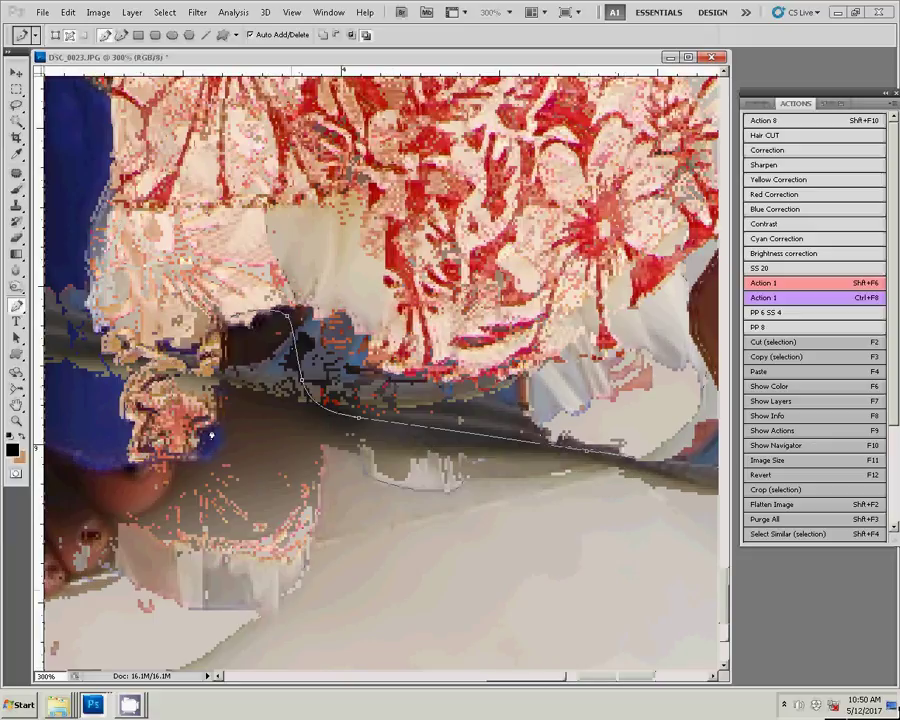
{"action": "left_click_drag", "start_coordinate": [174, 531], "coordinate": [424, 309]}
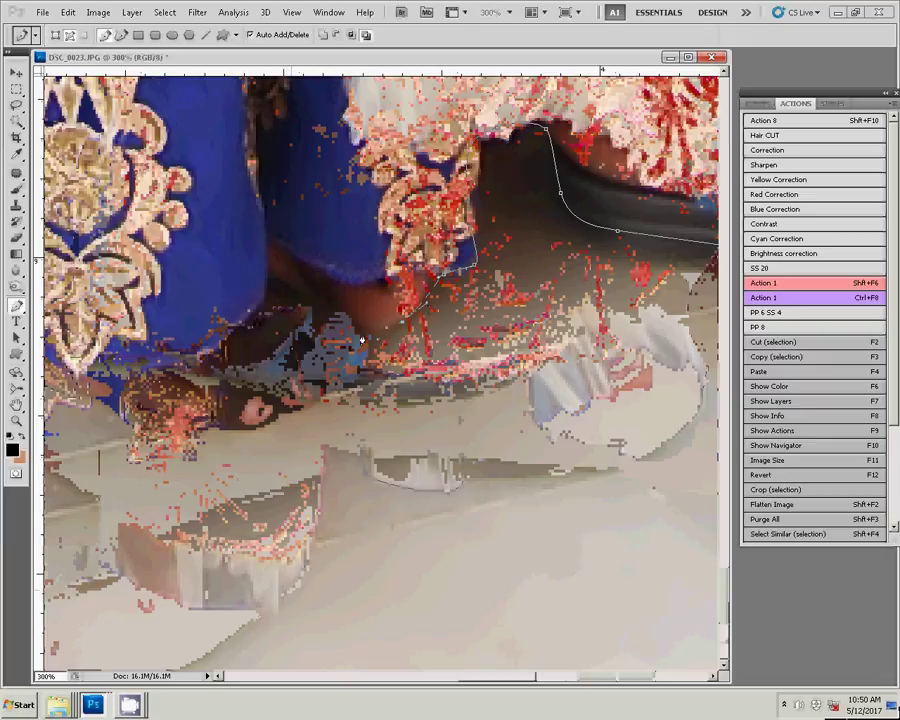
{"action": "left_click", "coordinate": [406, 313]}
{"action": "left_click", "coordinate": [350, 395]}
{"action": "left_click", "coordinate": [211, 417]}
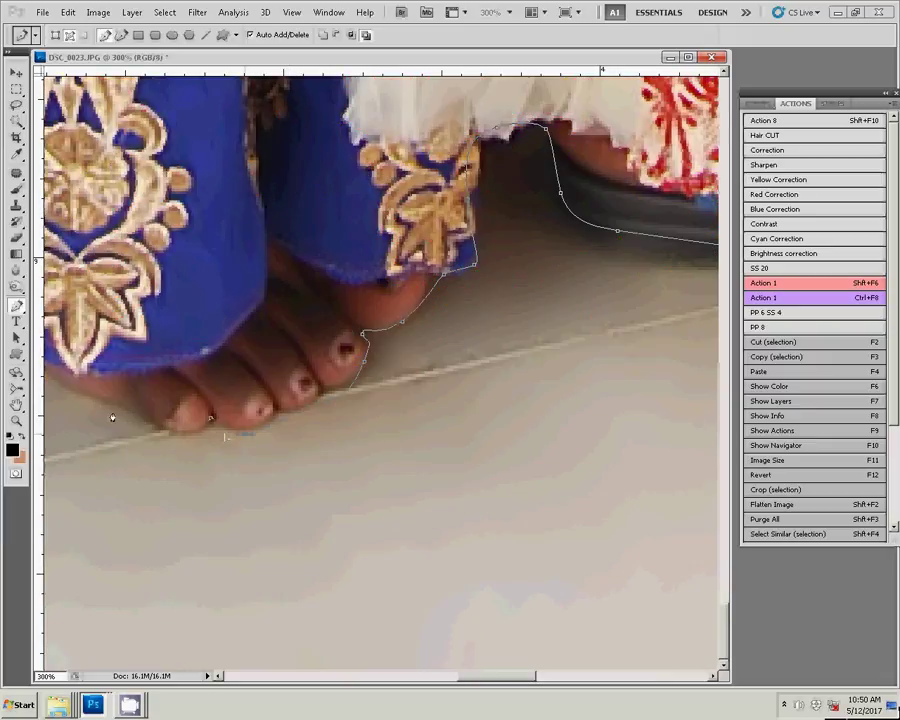
{"action": "left_click_drag", "start_coordinate": [112, 417], "coordinate": [423, 540]}
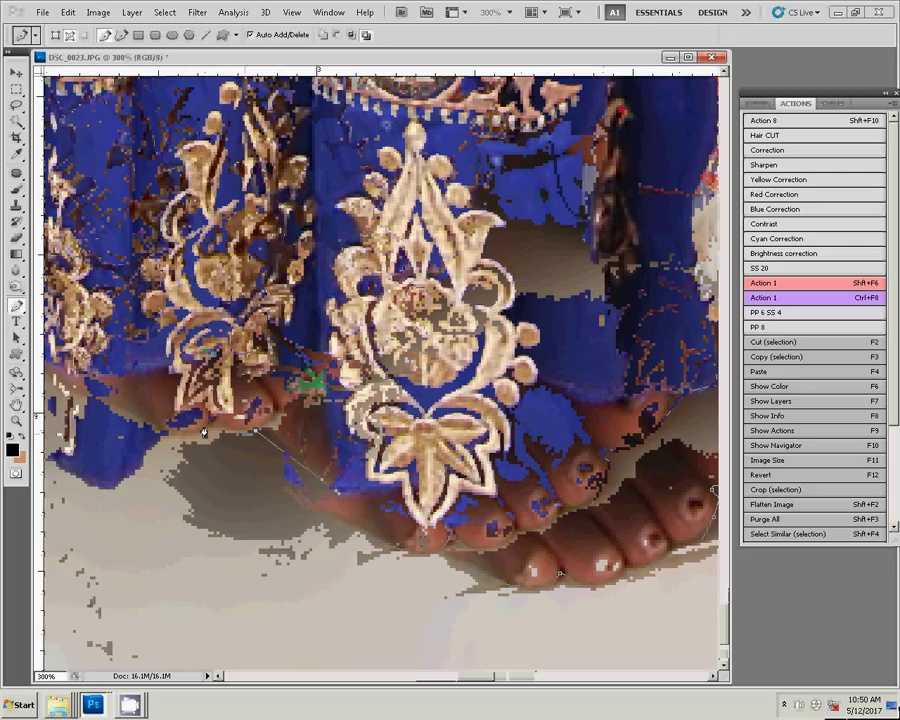
{"action": "left_click_drag", "start_coordinate": [203, 432], "coordinate": [468, 456]}
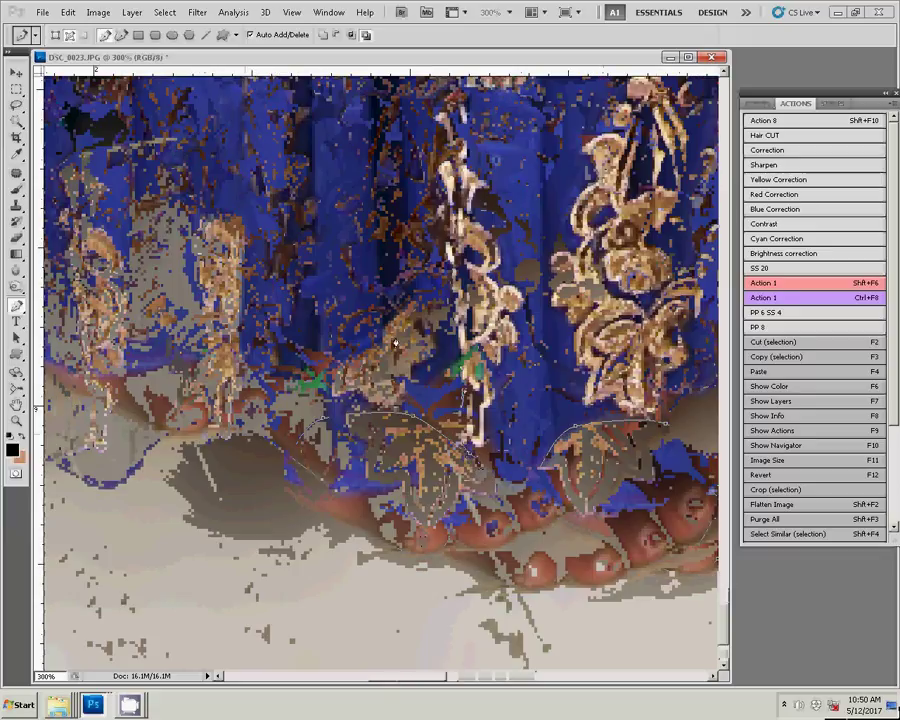
{"action": "left_click_drag", "start_coordinate": [420, 327], "coordinate": [411, 304]}
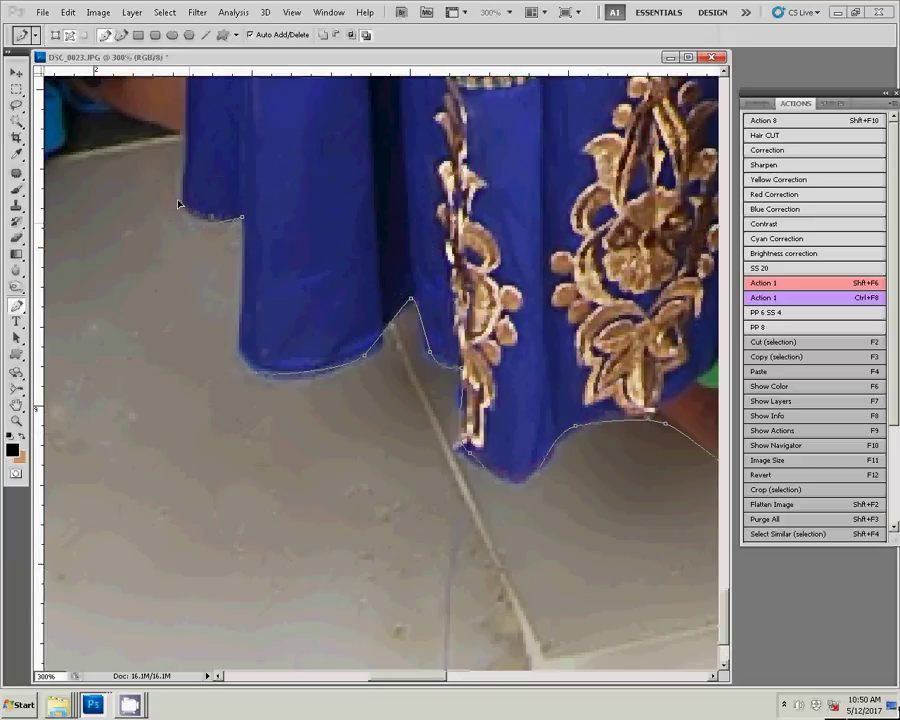
- Extend the path along the blue dress edge and curve it down toward the foot
{"action": "left_click_drag", "start_coordinate": [178, 204], "coordinate": [610, 555]}
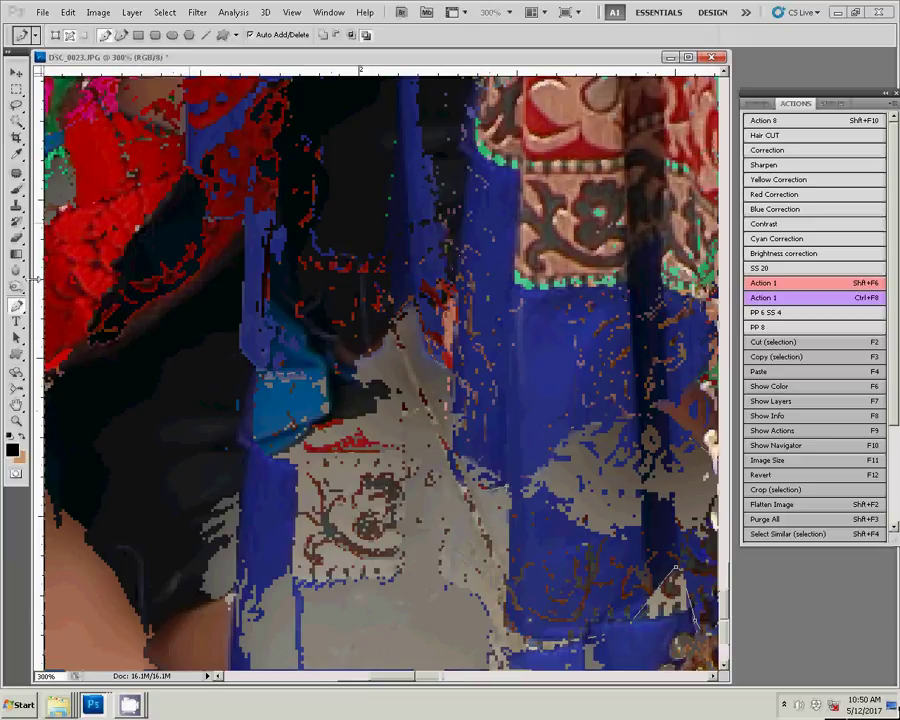
{"action": "left_click", "coordinate": [258, 92]}
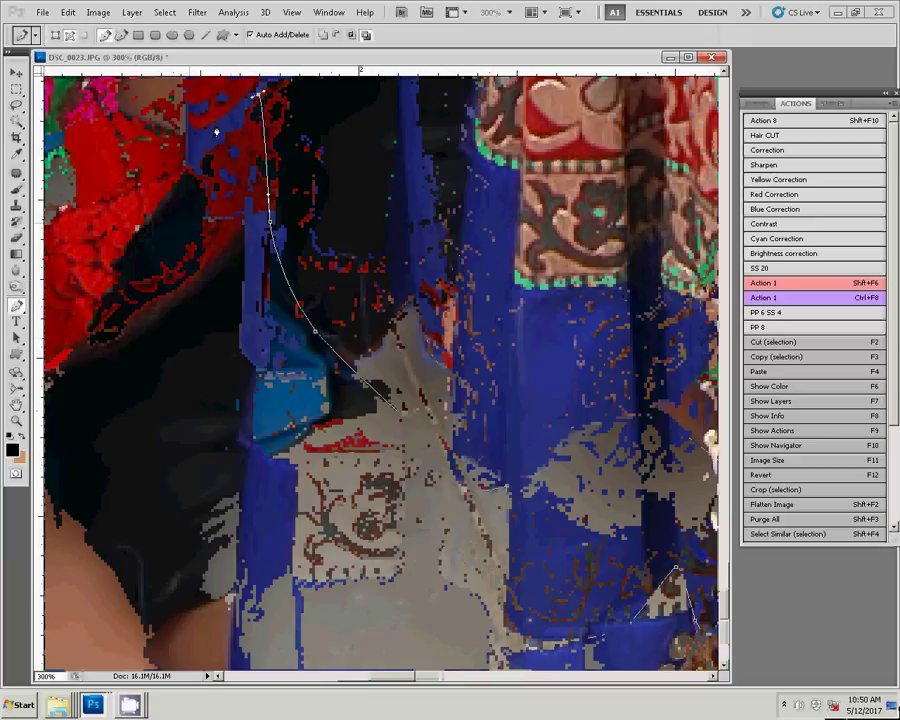
{"action": "mouse_move", "coordinate": [216, 131]}
{"action": "left_mouse_down"}
{"action": "mouse_move", "coordinate": [292, 225]}
{"action": "mouse_move", "coordinate": [392, 95]}
{"action": "left_mouse_up"}
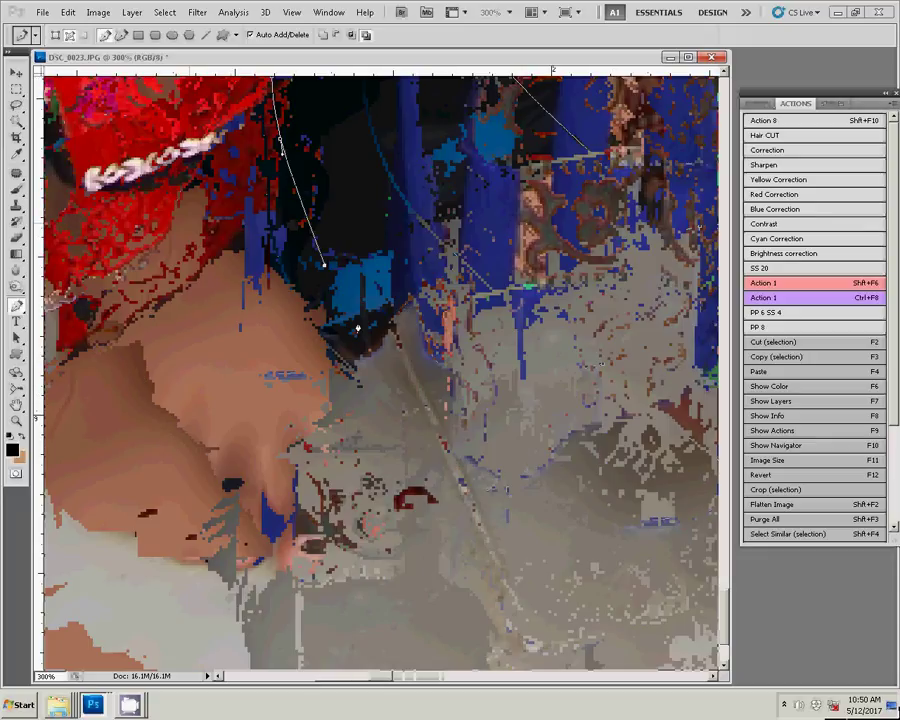
{"action": "left_click_drag", "start_coordinate": [369, 346], "coordinate": [447, 507]}
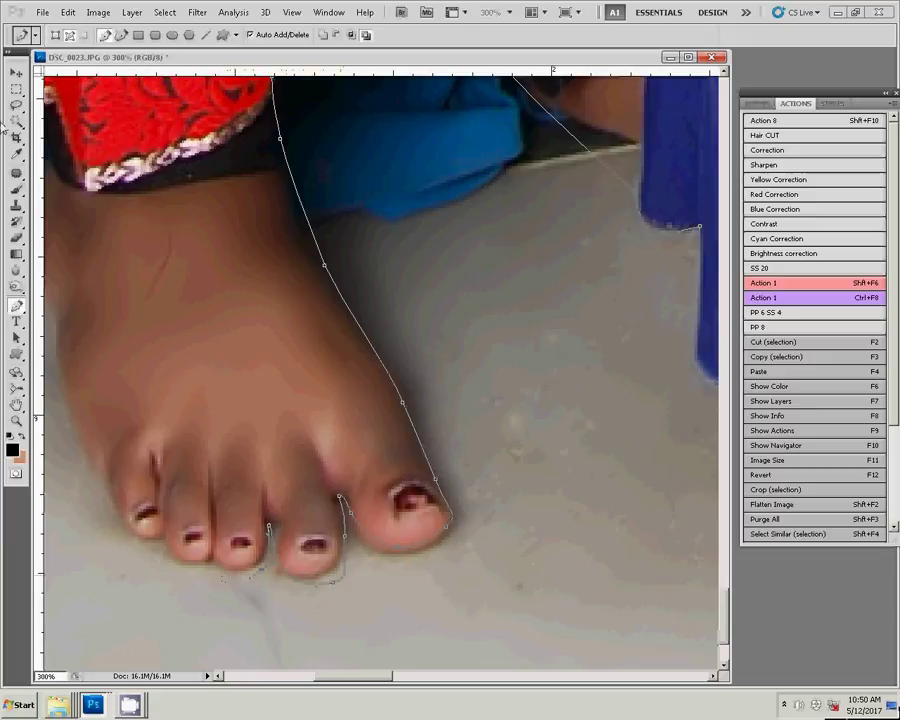
- Outline the bare foot's left edge and trace up the side of the ankle
{"action": "left_click_drag", "start_coordinate": [223, 578], "coordinate": [234, 360]}
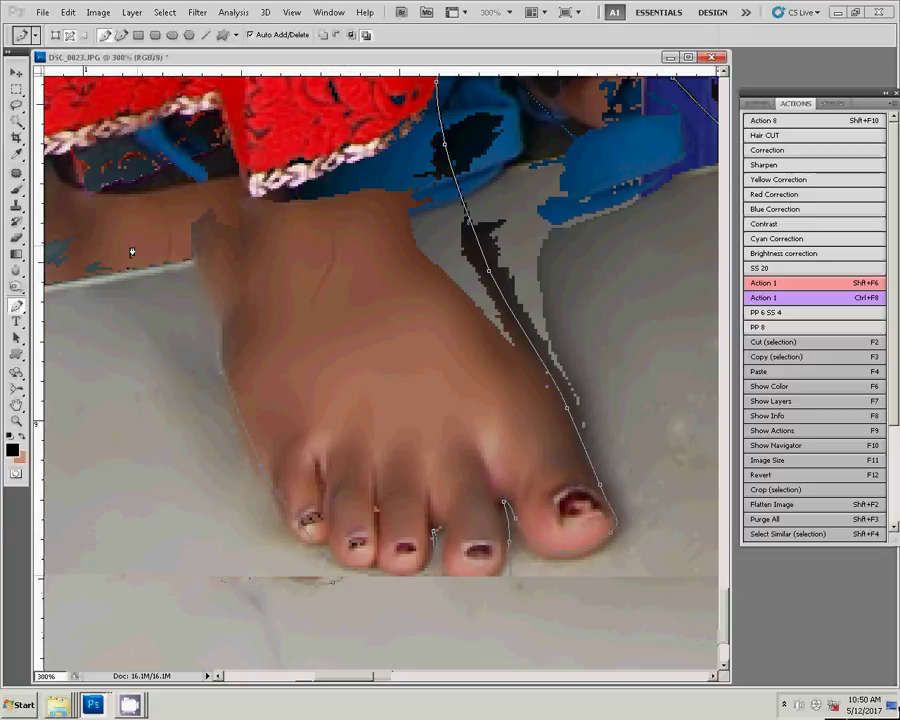
{"action": "left_click", "coordinate": [254, 291]}
{"action": "left_click", "coordinate": [189, 212]}
{"action": "left_click", "coordinate": [196, 188]}
{"action": "left_click", "coordinate": [210, 157]}
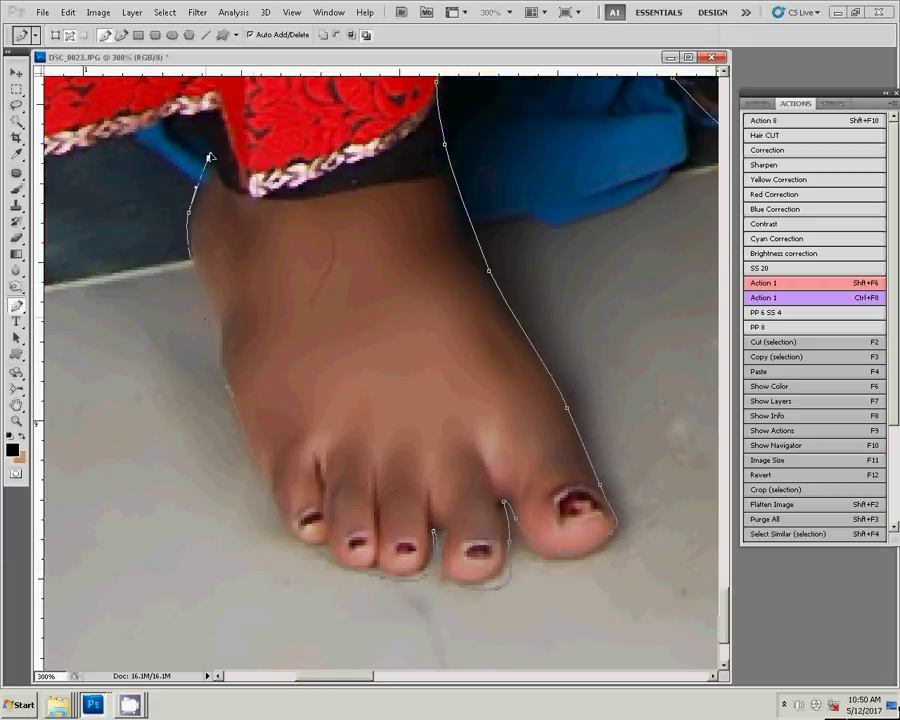
{"action": "left_click_drag", "start_coordinate": [210, 157], "coordinate": [426, 522]}
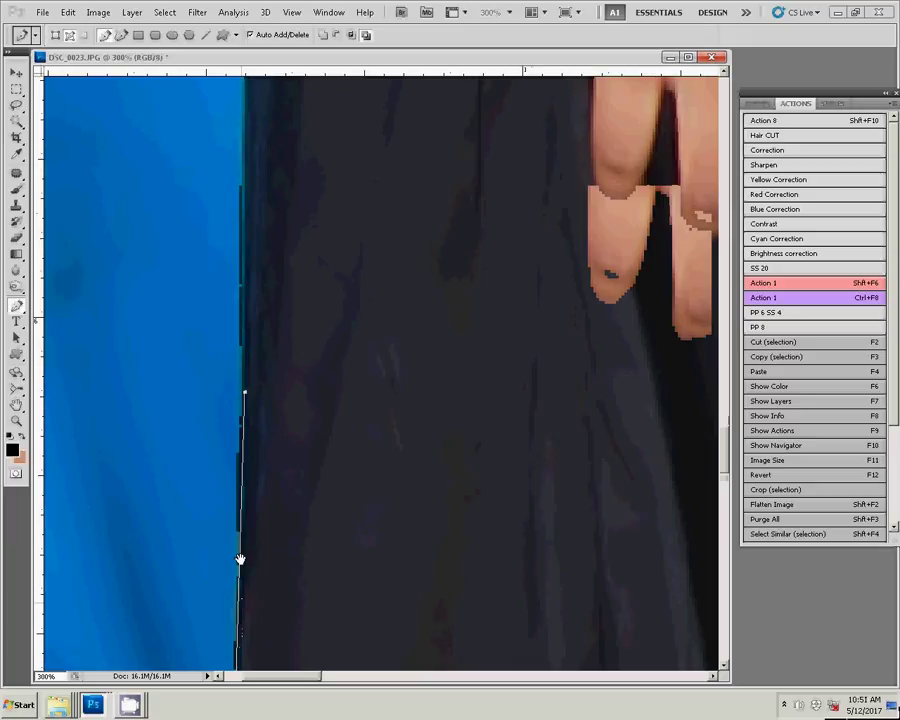
- Place anchors along the pink scarf at the shoulder, up the neck and past the earring
{"action": "left_click_drag", "start_coordinate": [240, 559], "coordinate": [238, 604]}
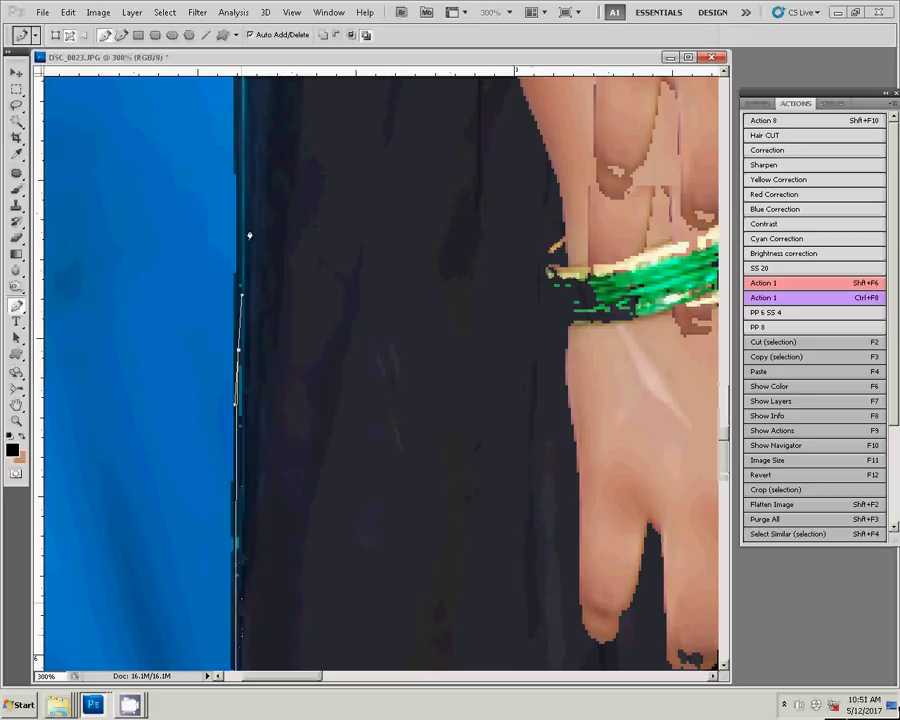
{"action": "left_click_drag", "start_coordinate": [237, 141], "coordinate": [235, 522]}
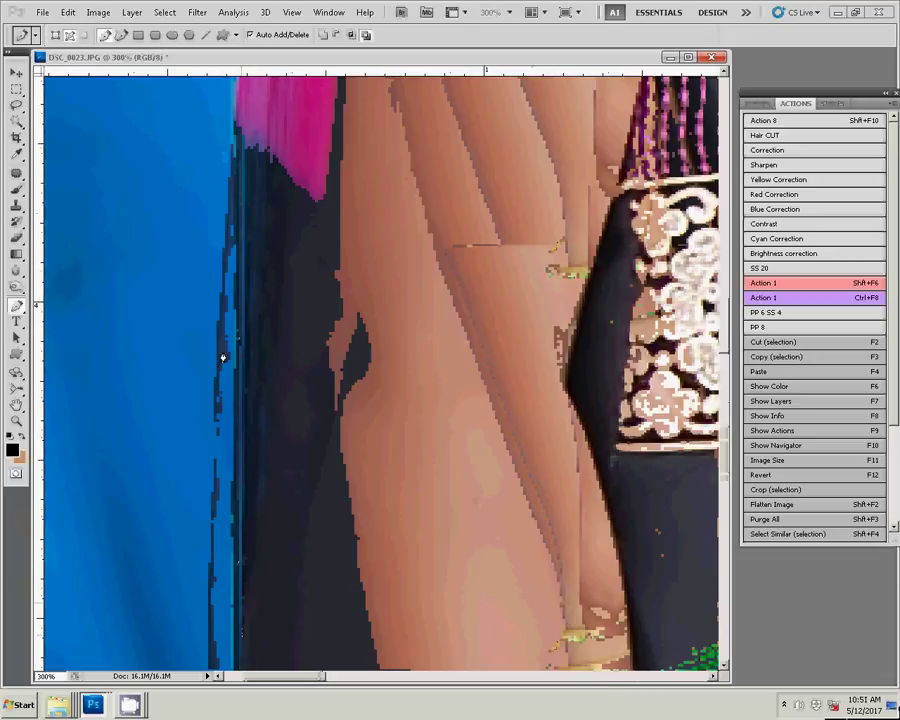
{"action": "left_click_drag", "start_coordinate": [222, 357], "coordinate": [180, 607]}
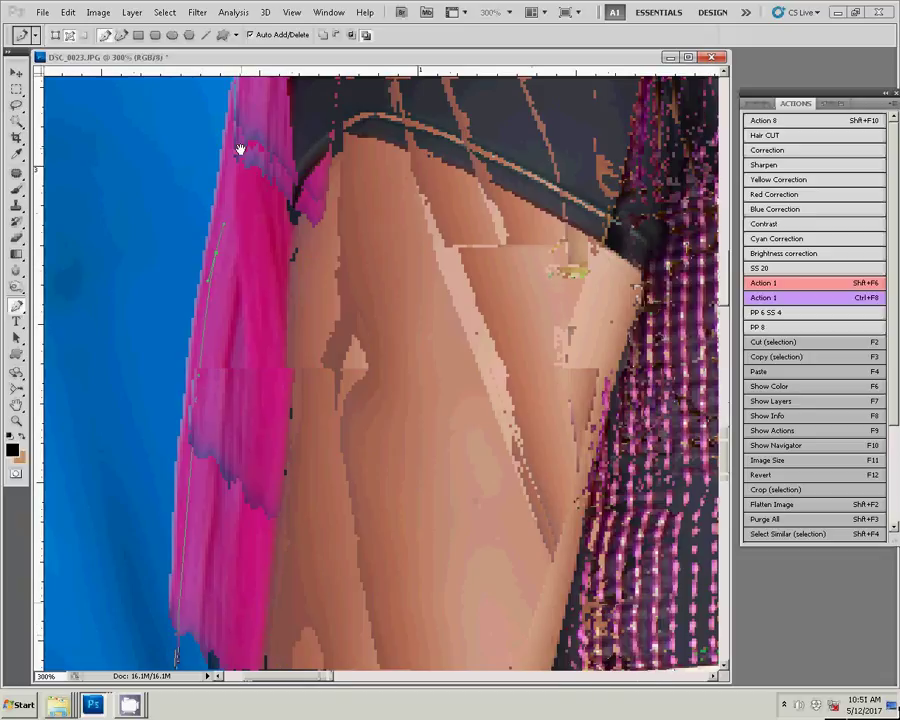
{"action": "mouse_move", "coordinate": [237, 144]}
{"action": "left_mouse_down"}
{"action": "mouse_move", "coordinate": [131, 464]}
{"action": "mouse_move", "coordinate": [151, 396]}
{"action": "left_mouse_up"}
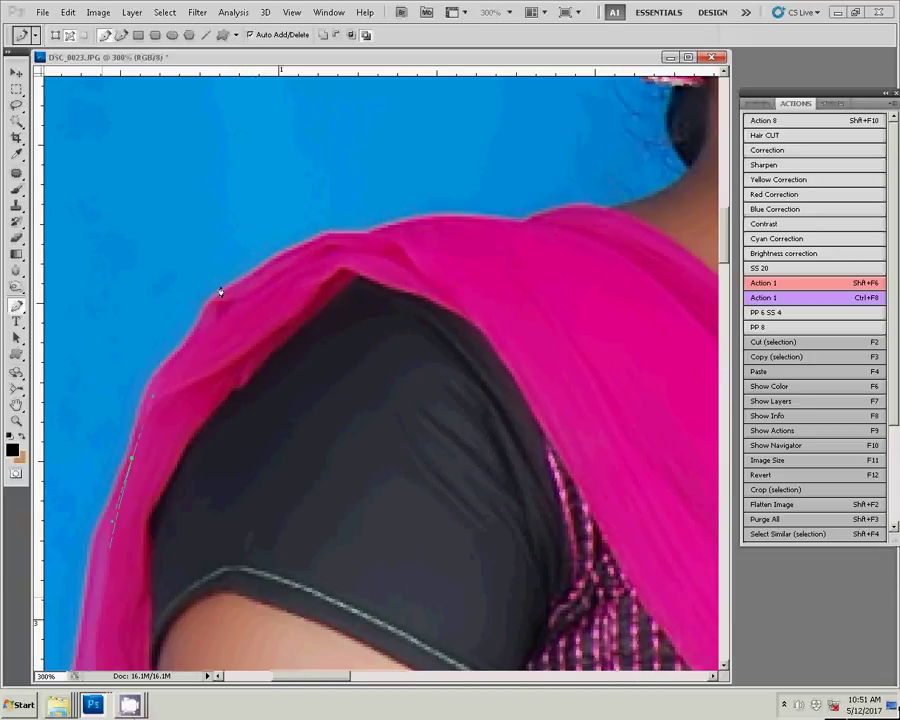
{"action": "left_click", "coordinate": [660, 192]}
{"action": "left_click_drag", "start_coordinate": [660, 192], "coordinate": [254, 472]}
{"action": "left_click", "coordinate": [240, 378]}
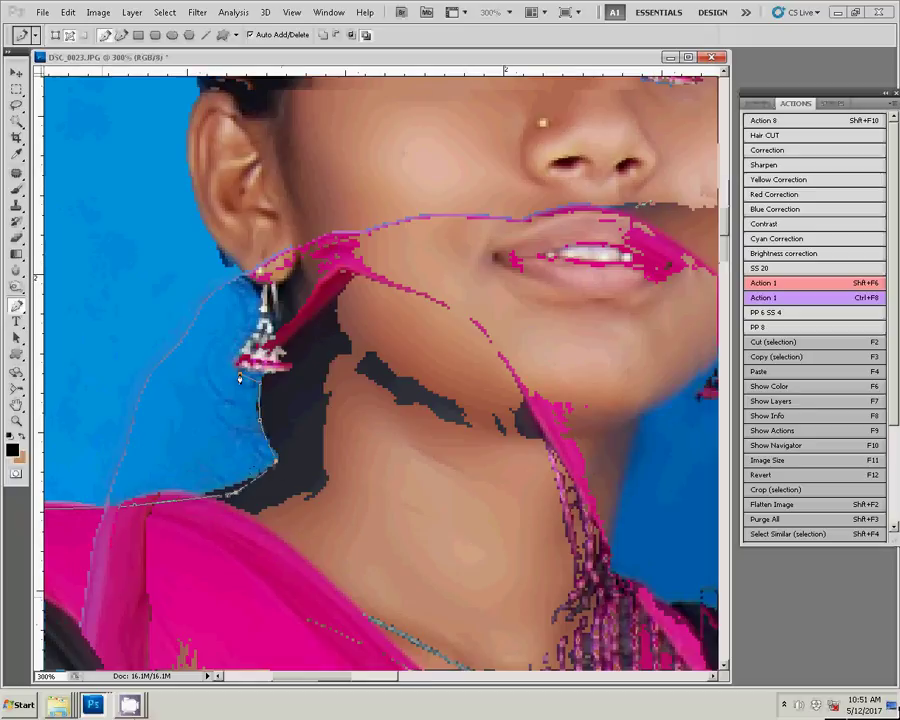
{"action": "left_click", "coordinate": [252, 277]}
{"action": "mouse_move", "coordinate": [184, 120]}
{"action": "left_mouse_down"}
{"action": "mouse_move", "coordinate": [44, 566]}
{"action": "mouse_move", "coordinate": [149, 490]}
{"action": "left_mouse_up"}
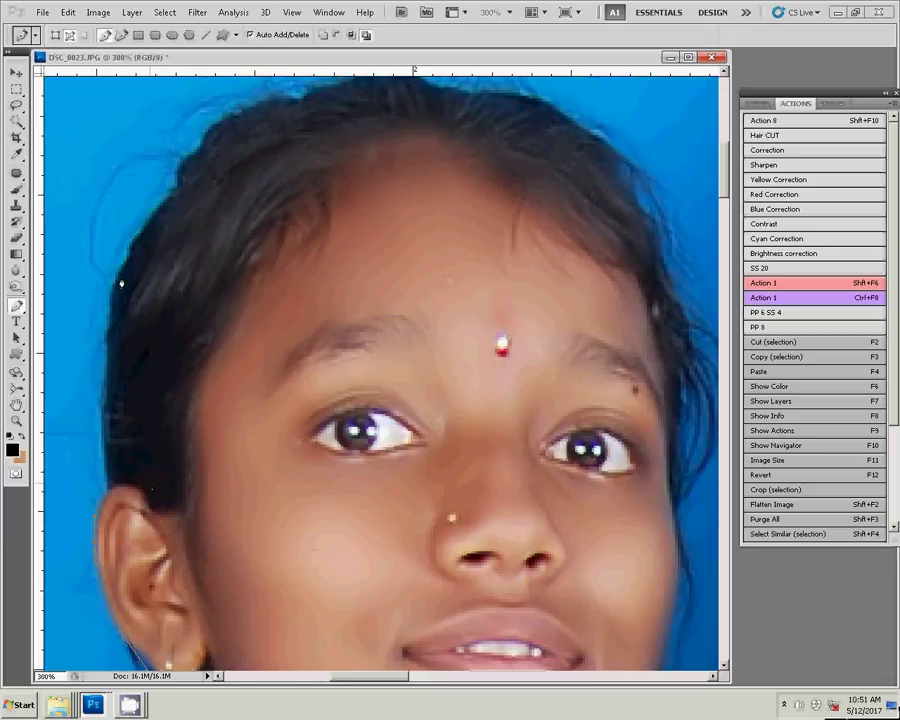
- Curve the pen path over the top of the girl's head following the hair edge
{"action": "left_click_drag", "start_coordinate": [111, 128], "coordinate": [124, 246]}
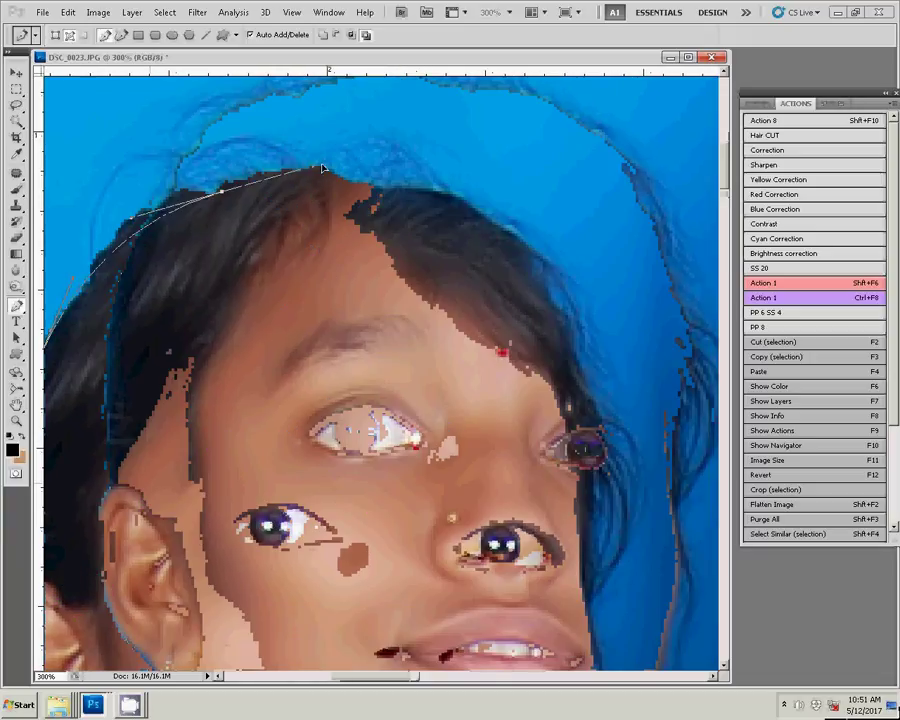
{"action": "left_click_drag", "start_coordinate": [221, 189], "coordinate": [325, 165]}
{"action": "left_click_drag", "start_coordinate": [530, 258], "coordinate": [578, 325]}
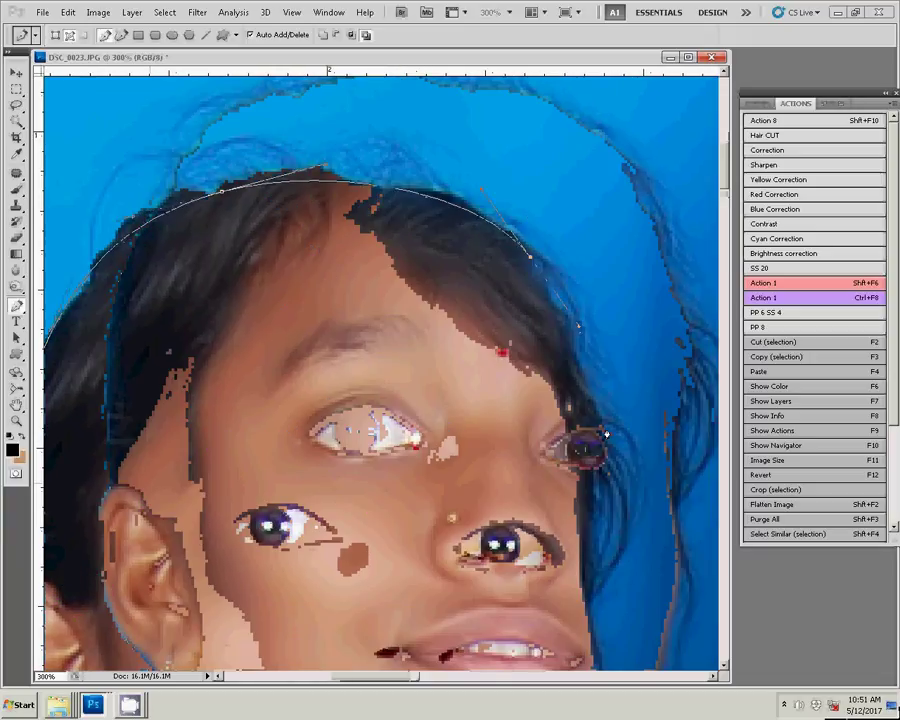
{"action": "left_click_drag", "start_coordinate": [605, 434], "coordinate": [357, 170]}
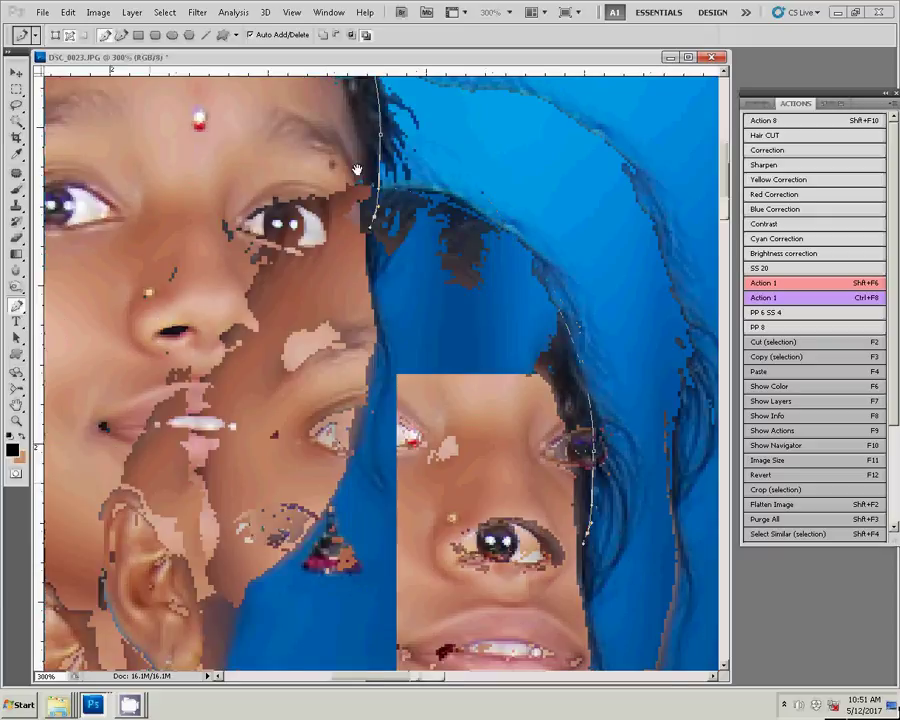
- Trace the next girl's earring, neck and shoulder edge with anchor points
{"action": "left_click_drag", "start_coordinate": [314, 426], "coordinate": [344, 240]}
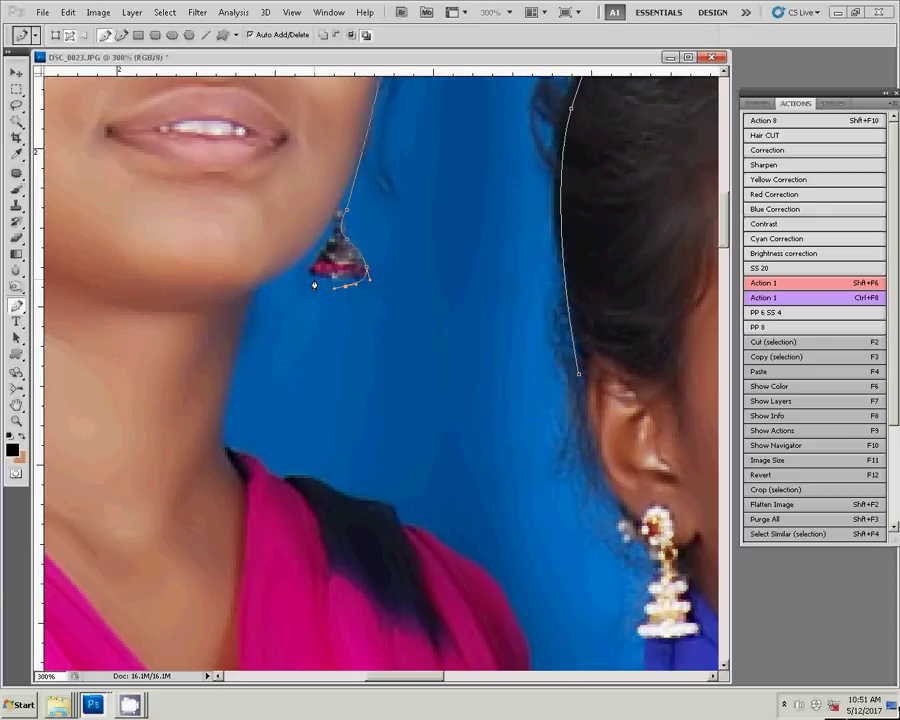
{"action": "left_click", "coordinate": [298, 262]}
{"action": "left_click", "coordinate": [248, 292]}
{"action": "left_click", "coordinate": [221, 409]}
{"action": "mouse_move", "coordinate": [245, 515]}
{"action": "left_mouse_down"}
{"action": "mouse_move", "coordinate": [490, 580]}
{"action": "mouse_move", "coordinate": [277, 300]}
{"action": "mouse_move", "coordinate": [385, 426]}
{"action": "mouse_move", "coordinate": [399, 228]}
{"action": "left_mouse_up"}
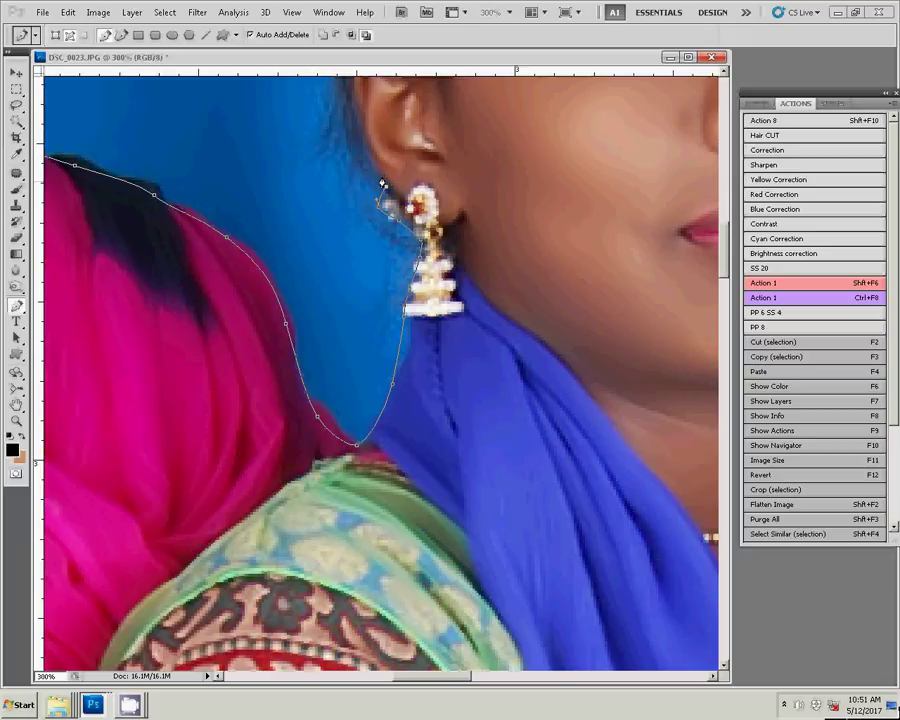
{"action": "scroll", "coordinate": [307, 343], "scroll_direction": "up", "scroll_amount": 5}
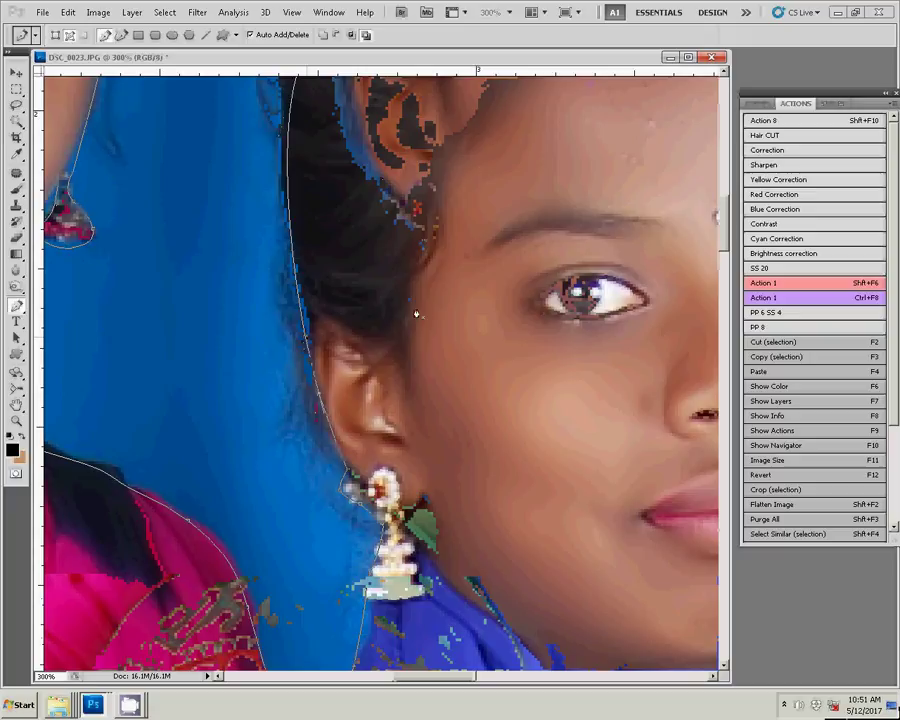
- Convert the finished pen path into a selection with Make Selection, keeping the default feather radius
{"action": "right_click", "coordinate": [337, 256]}
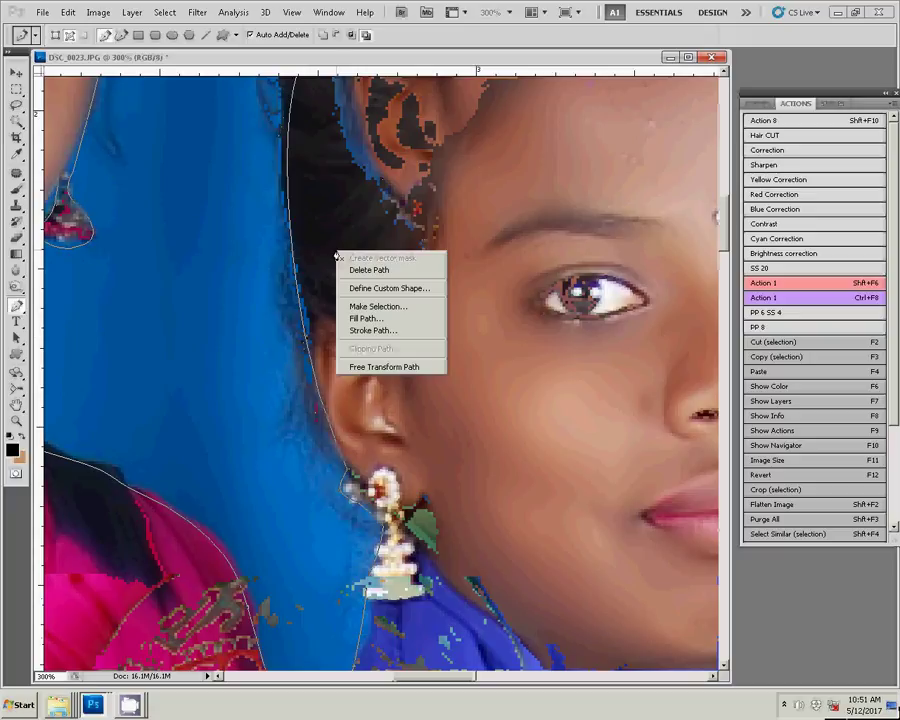
{"action": "left_click", "coordinate": [355, 308]}
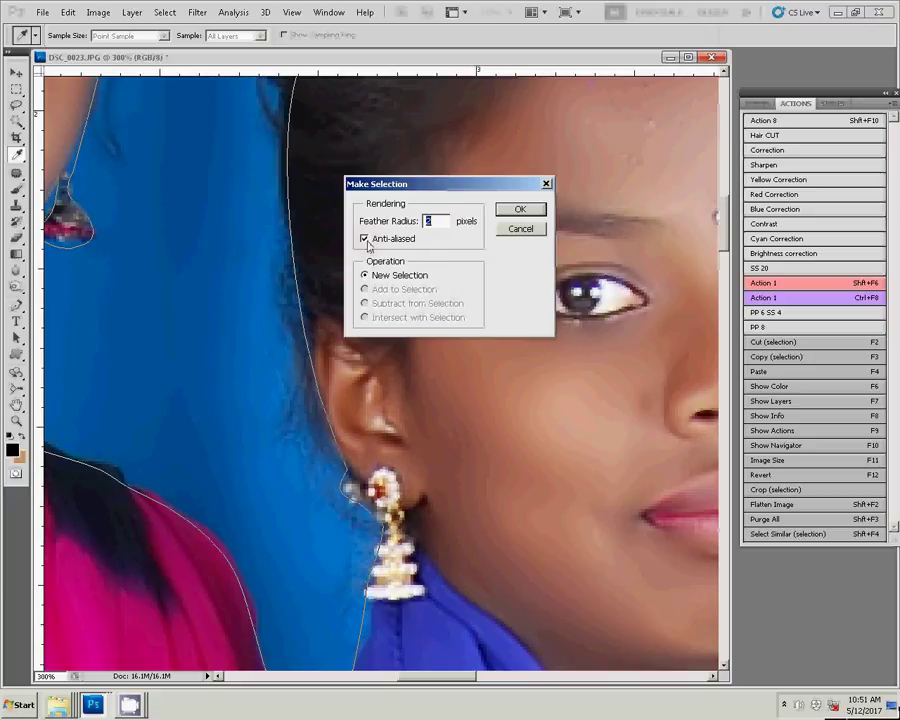
{"action": "left_click", "coordinate": [517, 213]}
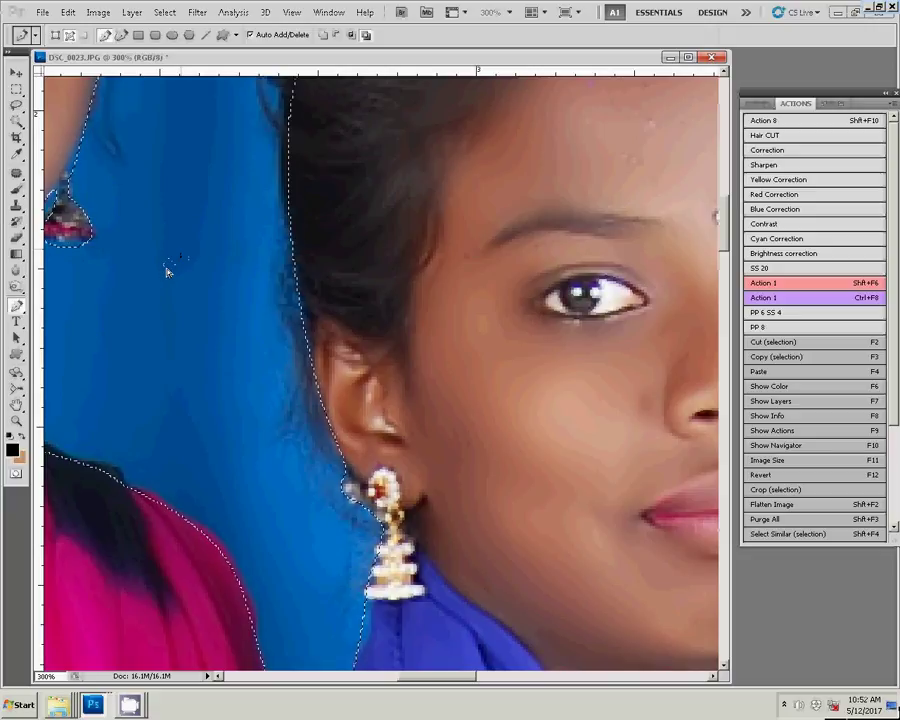
- Copy the selected girls to Layer 1 and fit the whole photo on screen
{"action": "key", "text": "z"}
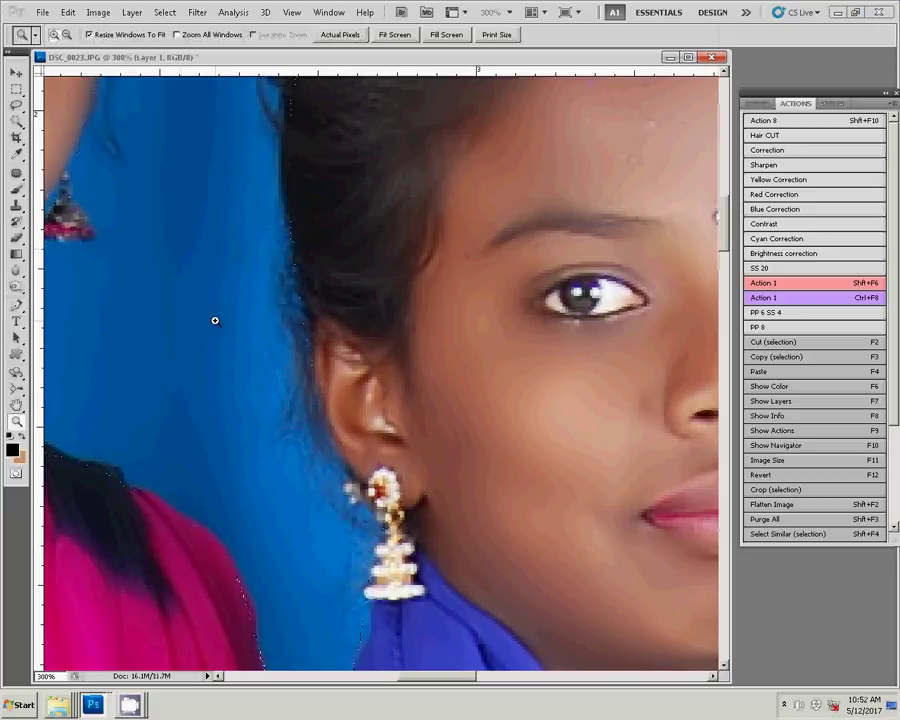
{"action": "right_click", "coordinate": [229, 330]}
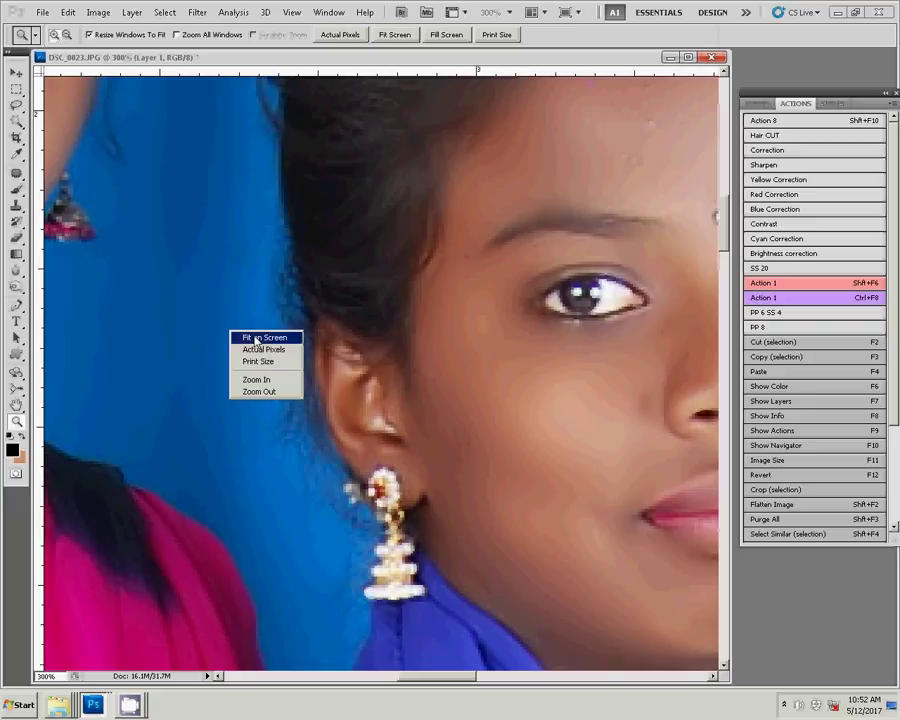
{"action": "left_click", "coordinate": [257, 340]}
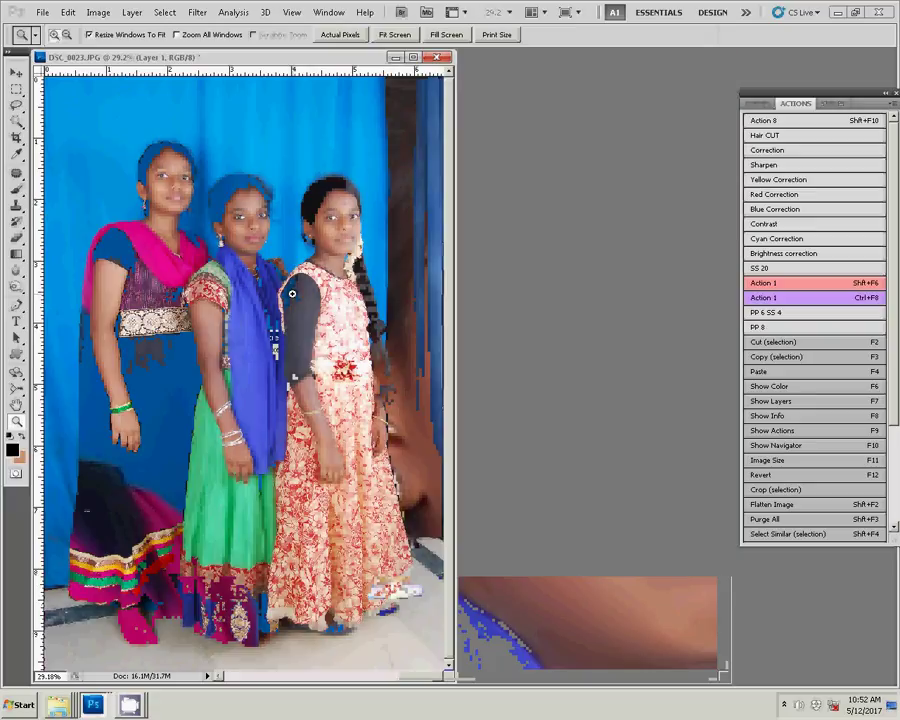
- In the Open dialog, browse to drive D: and into the Backgrounds folder
{"action": "double_click", "coordinate": [558, 311]}
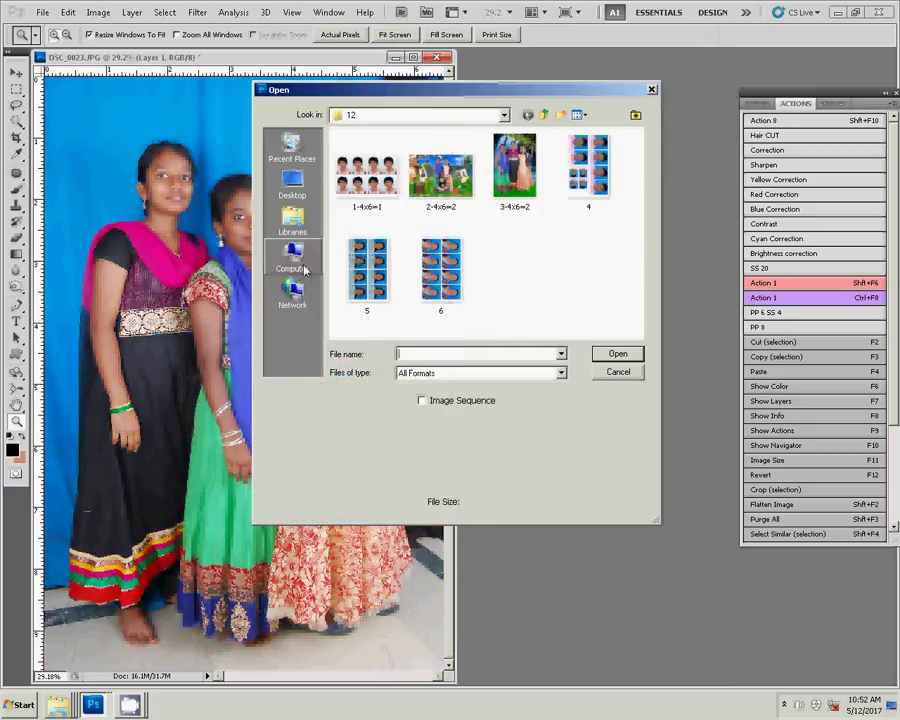
{"action": "left_click", "coordinate": [304, 268]}
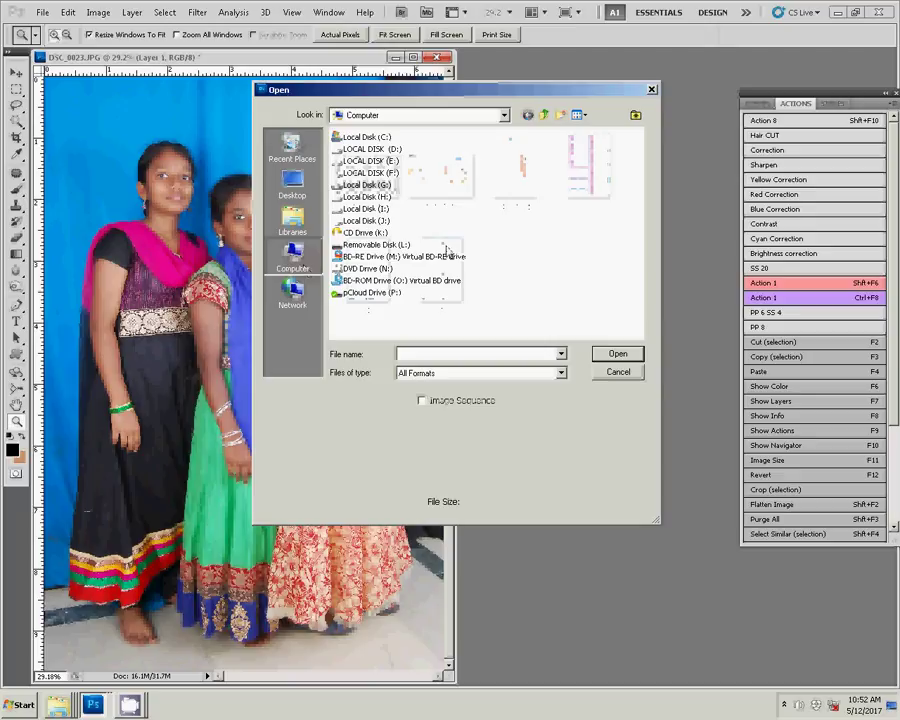
{"action": "left_click", "coordinate": [394, 150]}
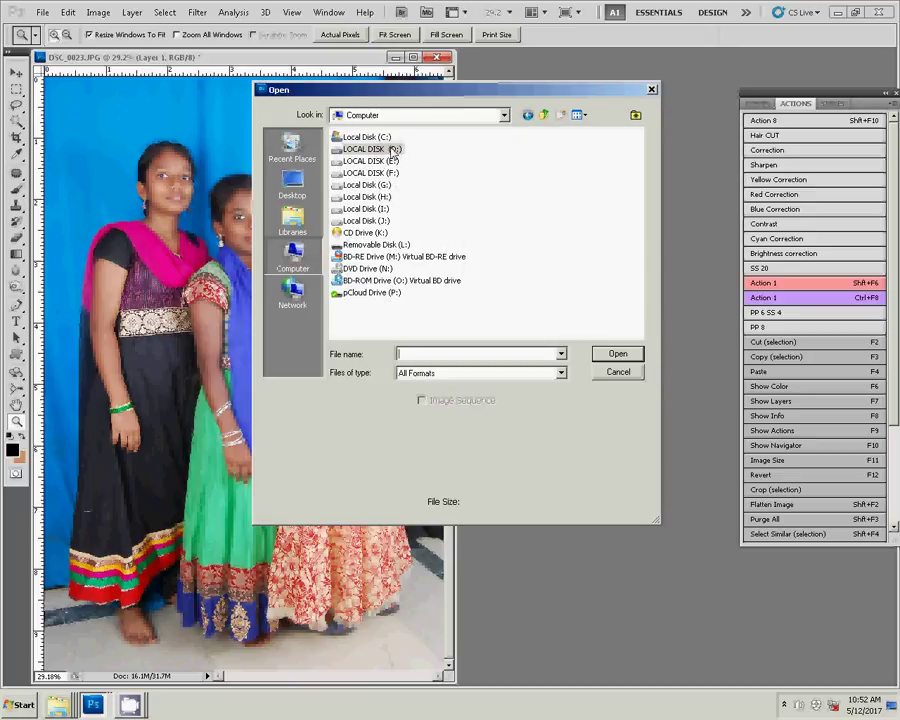
{"action": "left_click", "coordinate": [628, 355]}
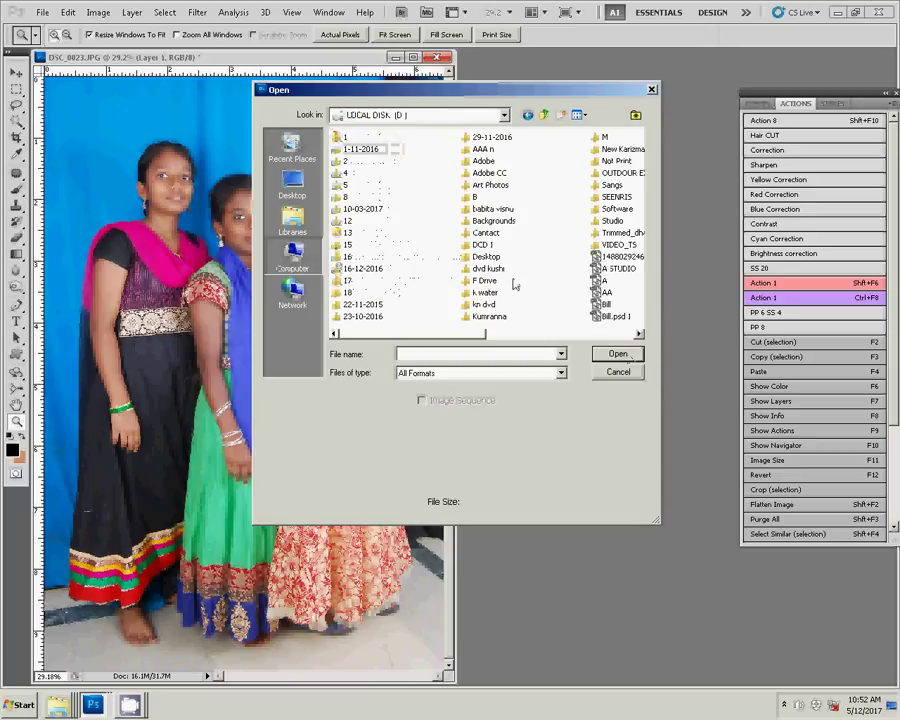
{"action": "left_click", "coordinate": [636, 350]}
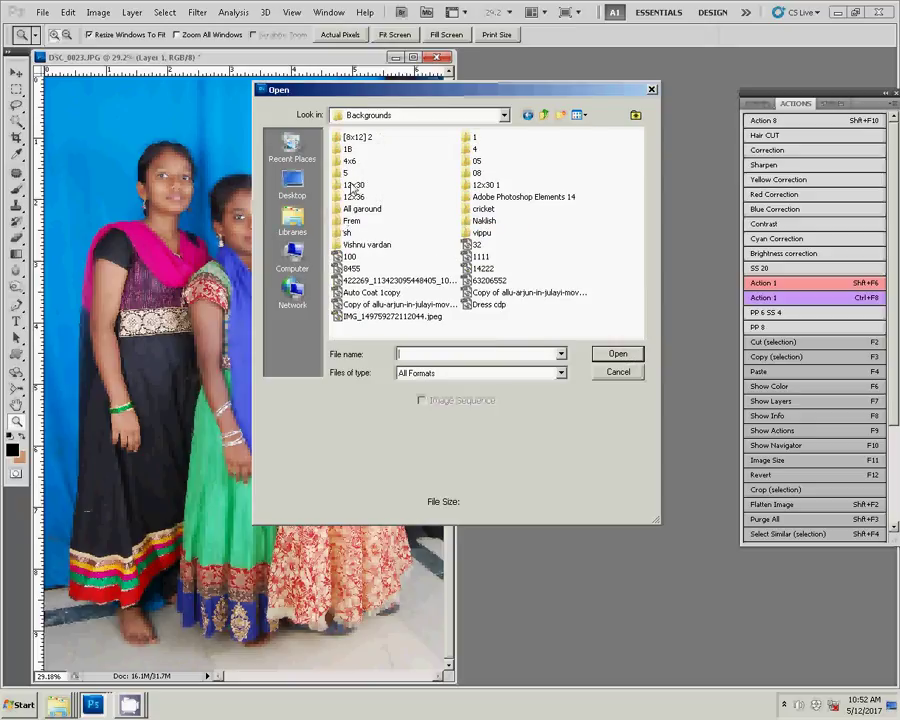
{"action": "left_click", "coordinate": [349, 161]}
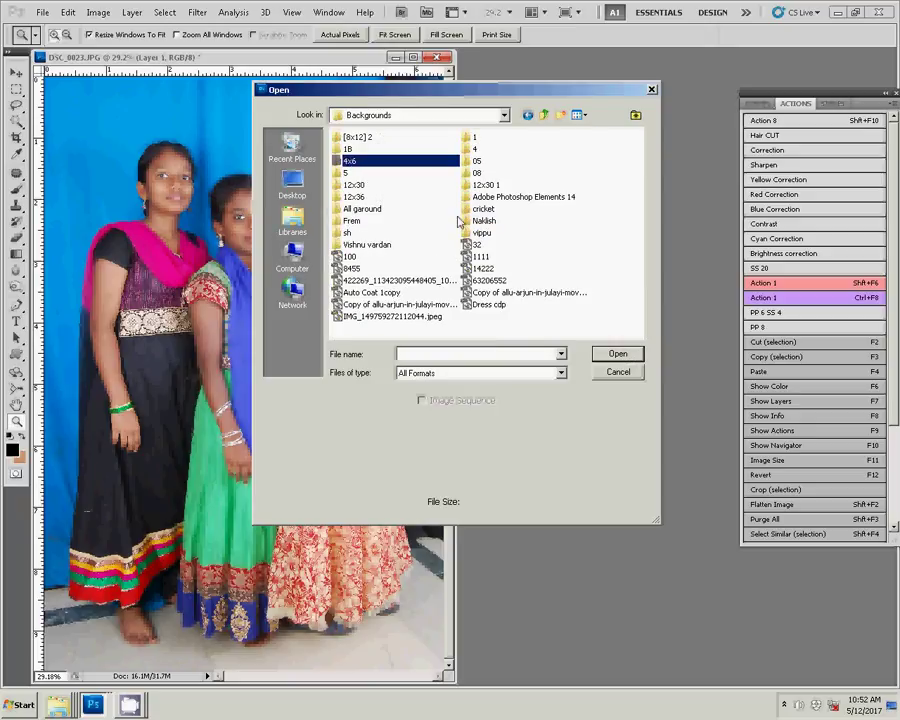
{"action": "double_click", "coordinate": [347, 149]}
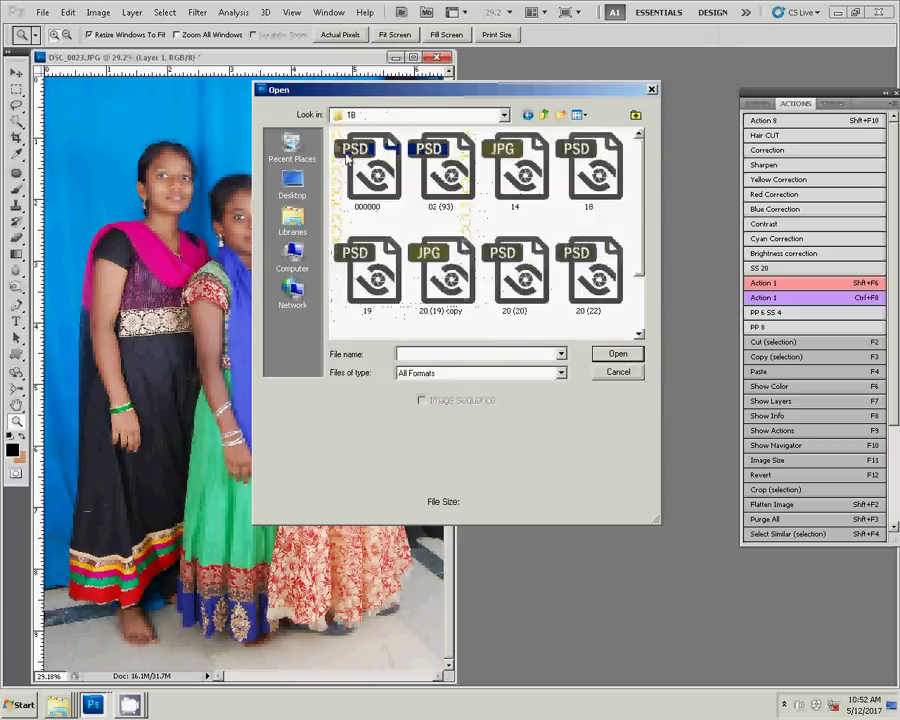
- Show files as smaller icons, enter background folder 5 and open the 000000 image
{"action": "left_click", "coordinate": [578, 114]}
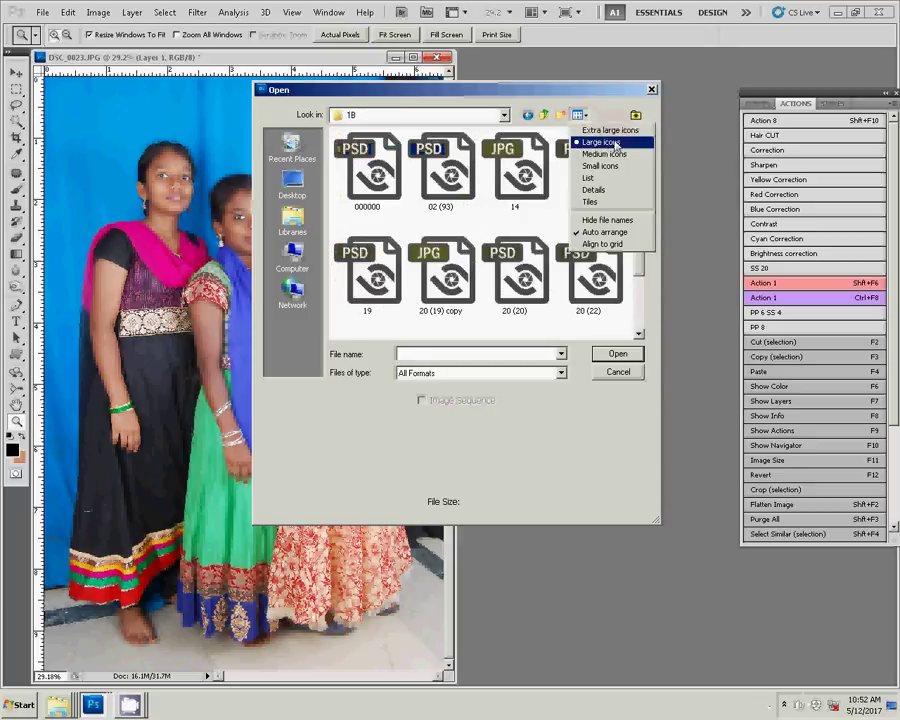
{"action": "left_click", "coordinate": [590, 92]}
{"action": "left_click", "coordinate": [582, 115]}
{"action": "left_click", "coordinate": [602, 102]}
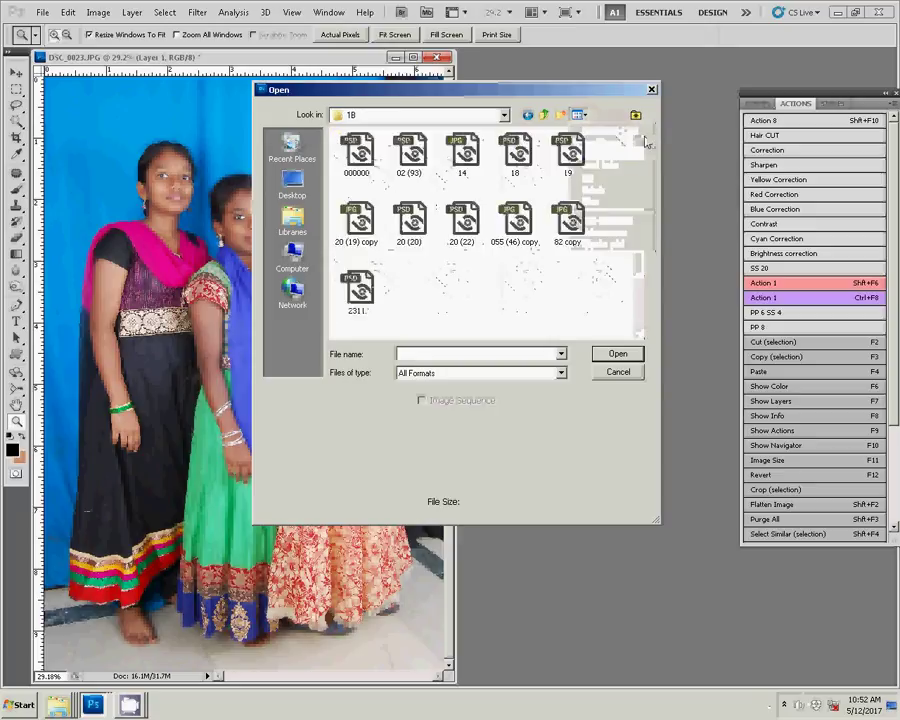
{"action": "left_click", "coordinate": [543, 114]}
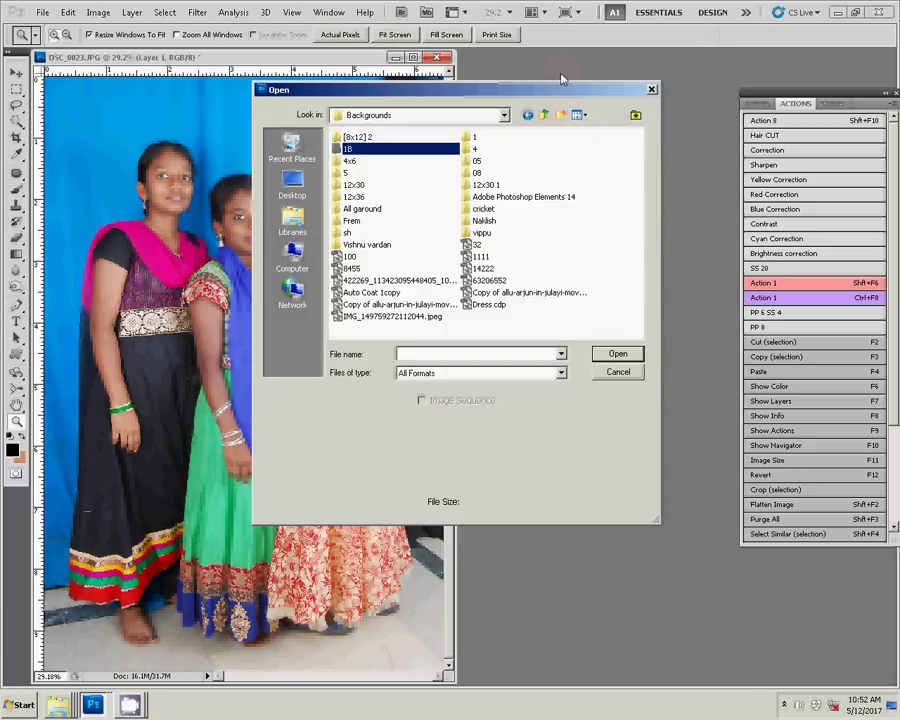
{"action": "double_click", "coordinate": [350, 172]}
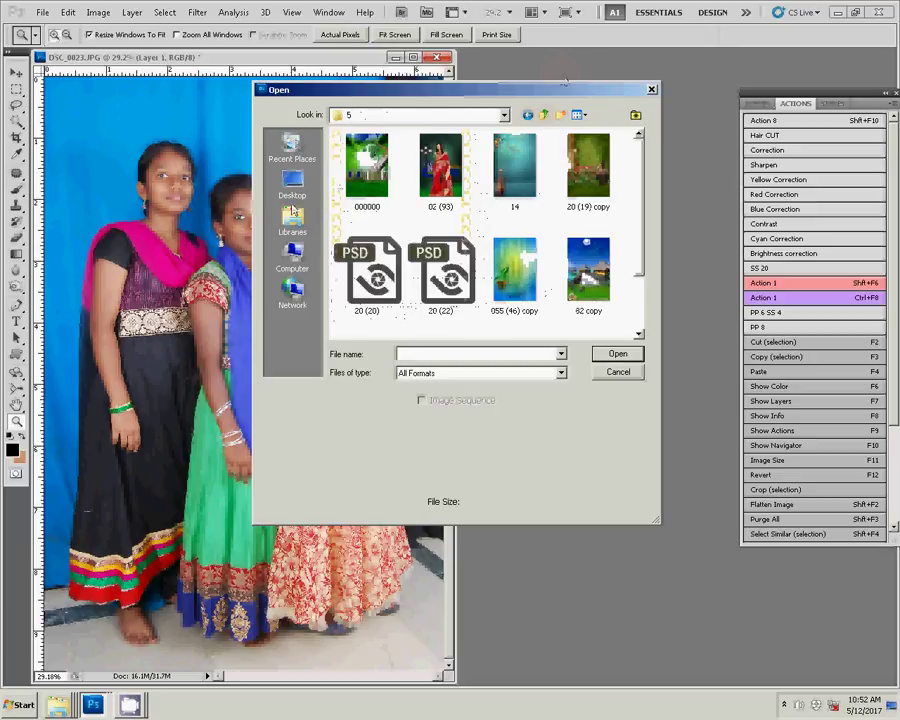
{"action": "scroll", "coordinate": [639, 227], "scroll_direction": "down", "scroll_amount": 2}
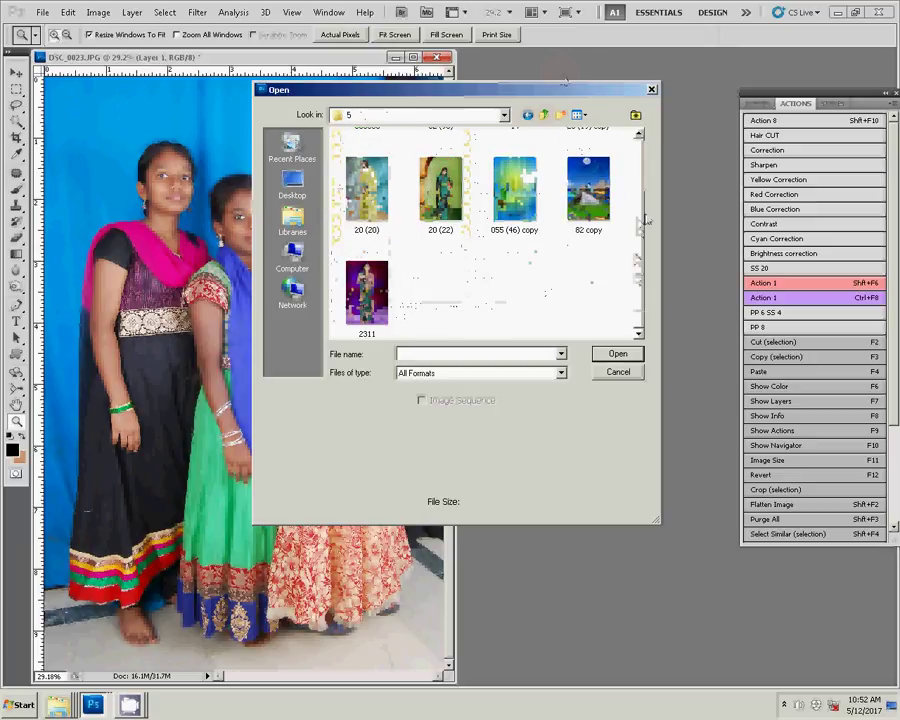
{"action": "scroll", "coordinate": [645, 220], "scroll_direction": "up", "scroll_amount": 2}
{"action": "key", "text": "Down"}
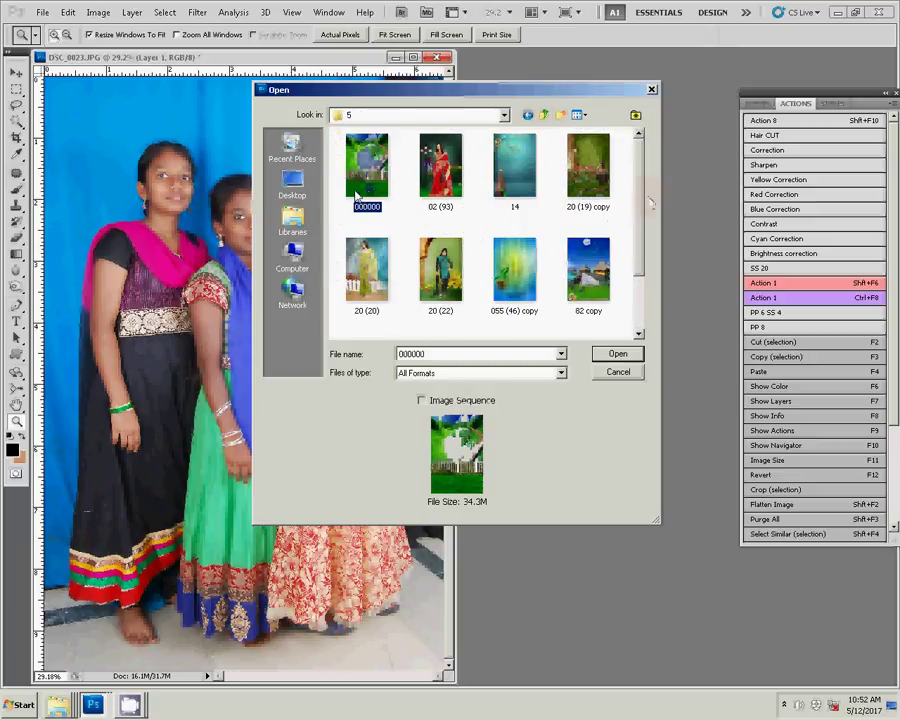
{"action": "left_click", "coordinate": [619, 356]}
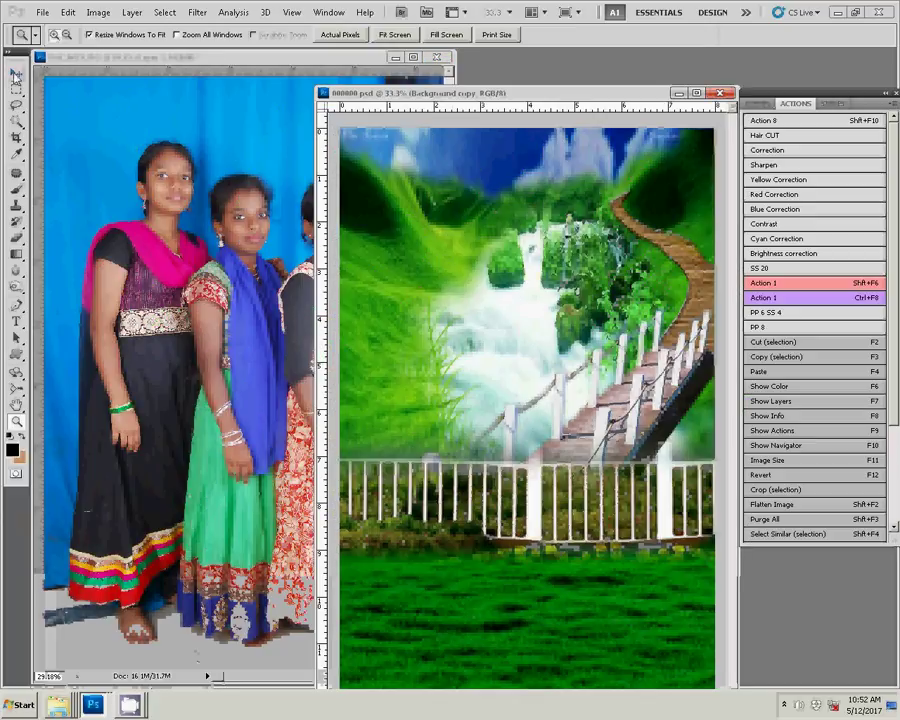
- Drag the cut-out girls from their photo onto the 000000 scenic background
{"action": "key", "text": "v"}
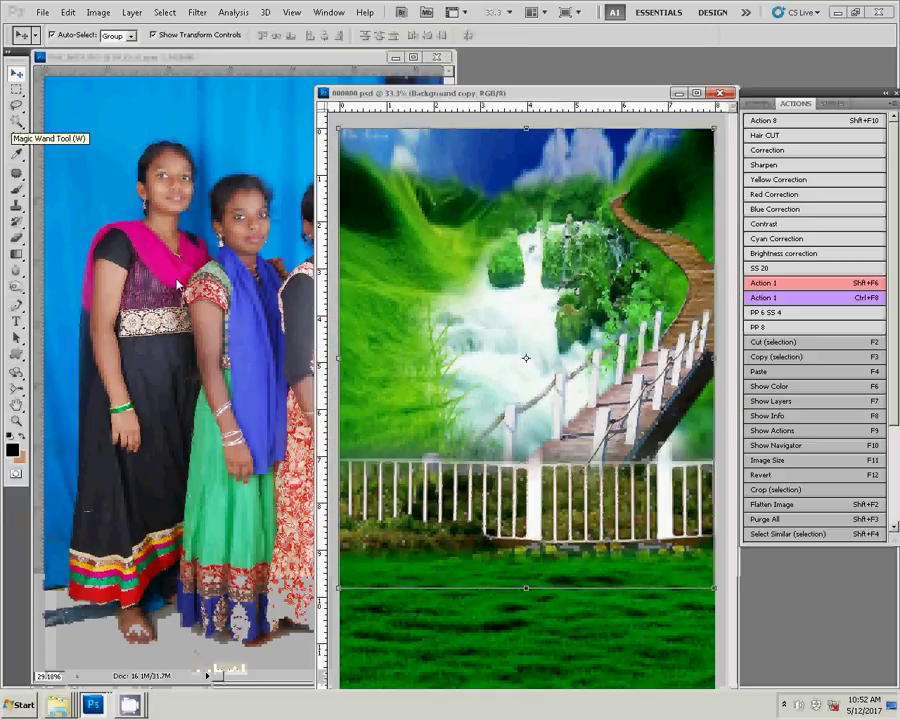
{"action": "left_click", "coordinate": [178, 285]}
{"action": "mouse_move", "coordinate": [166, 180]}
{"action": "left_mouse_down"}
{"action": "mouse_move", "coordinate": [499, 227]}
{"action": "mouse_move", "coordinate": [443, 248]}
{"action": "left_mouse_up"}
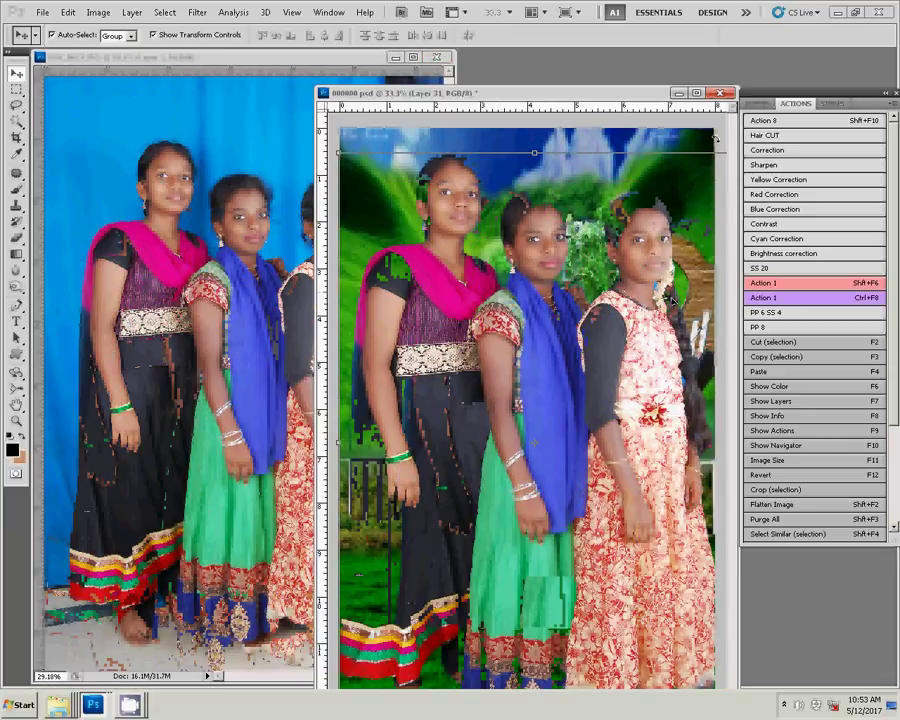
{"action": "key", "text": "ctrl+0"}
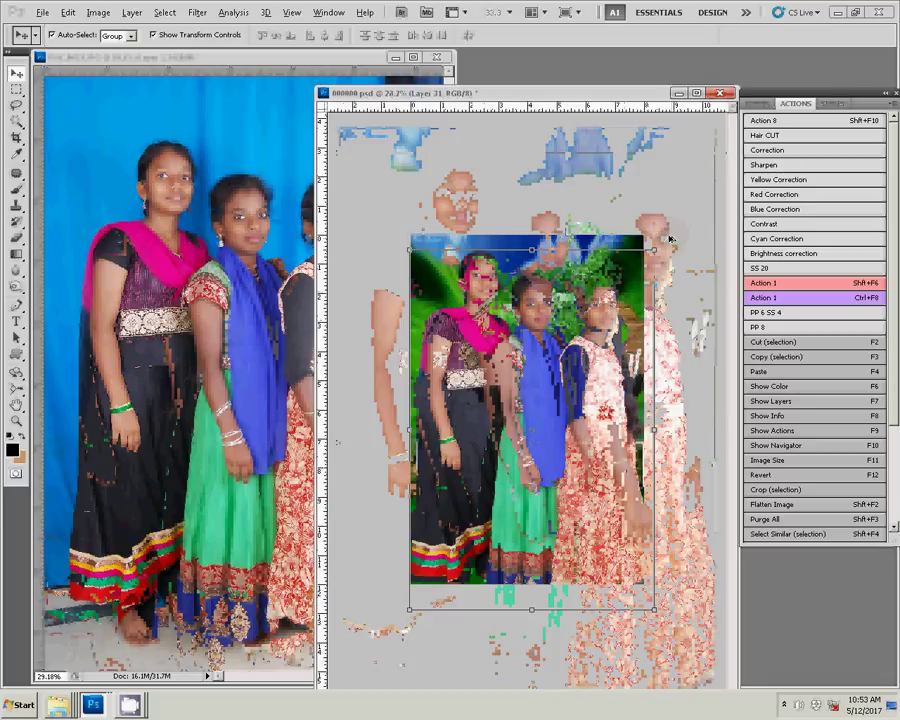
- Scale the girls to about 80%, place them on the grass, commit, and fit the image on screen
{"action": "left_click_drag", "start_coordinate": [656, 247], "coordinate": [625, 286]}
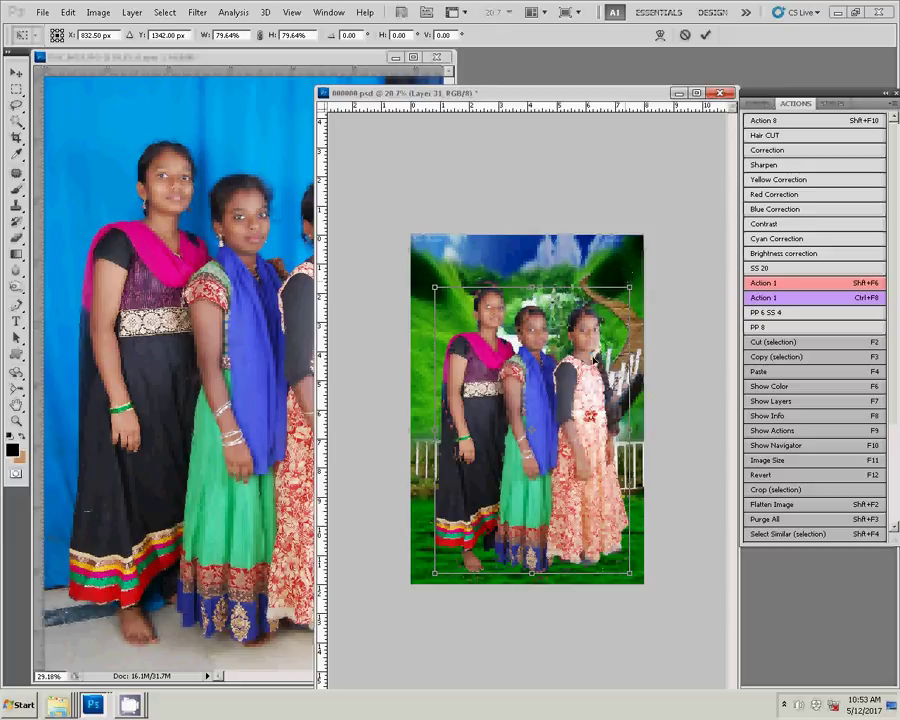
{"action": "left_click_drag", "start_coordinate": [591, 354], "coordinate": [587, 334]}
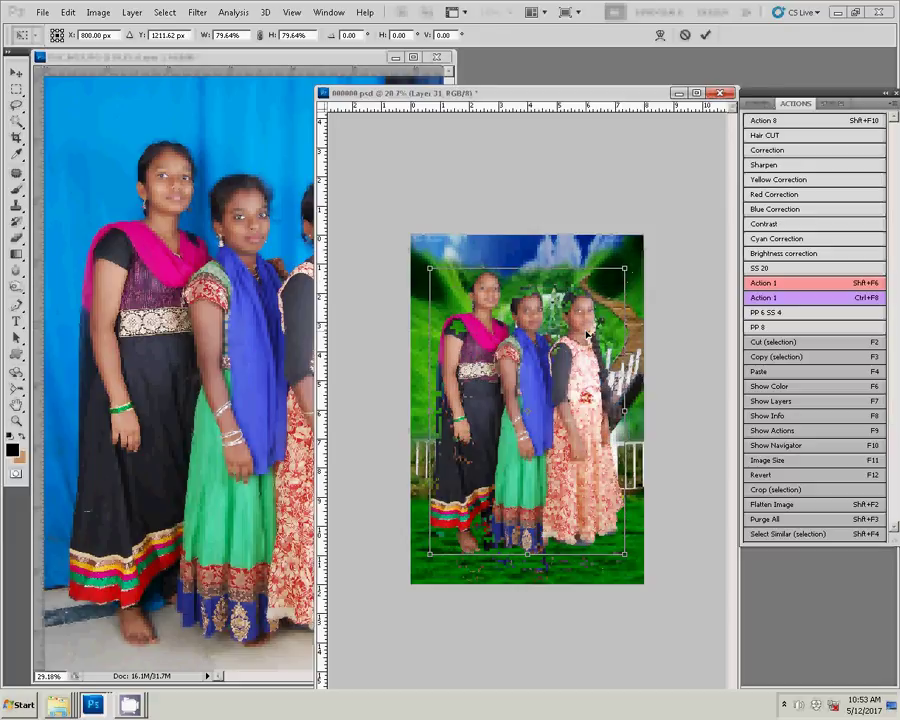
{"action": "left_click", "coordinate": [705, 35]}
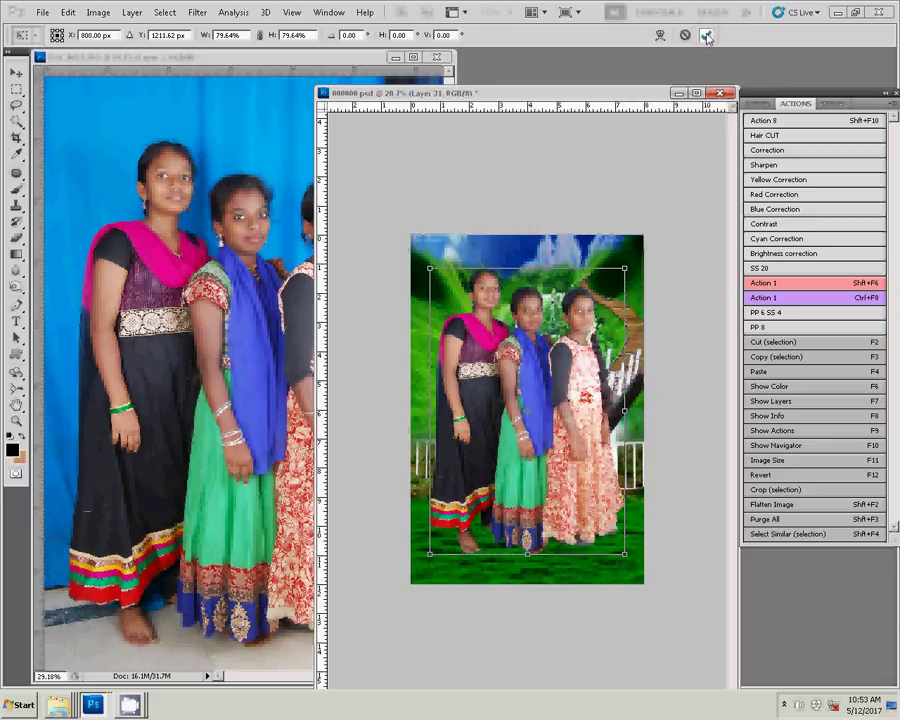
{"action": "left_click", "coordinate": [706, 36]}
{"action": "key", "text": "z"}
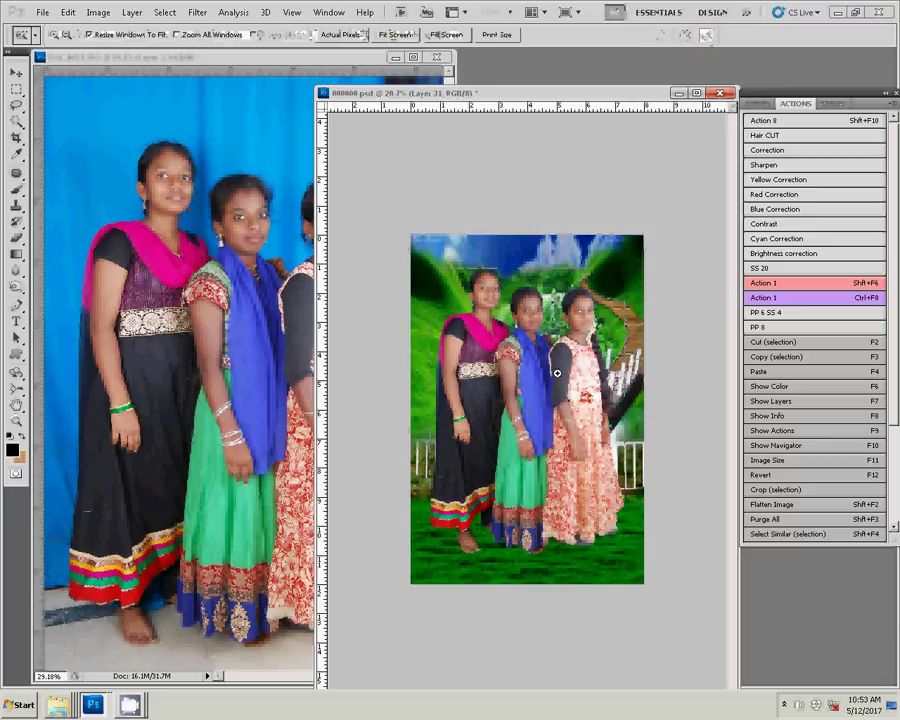
{"action": "right_click", "coordinate": [587, 393]}
{"action": "left_click", "coordinate": [605, 402]}
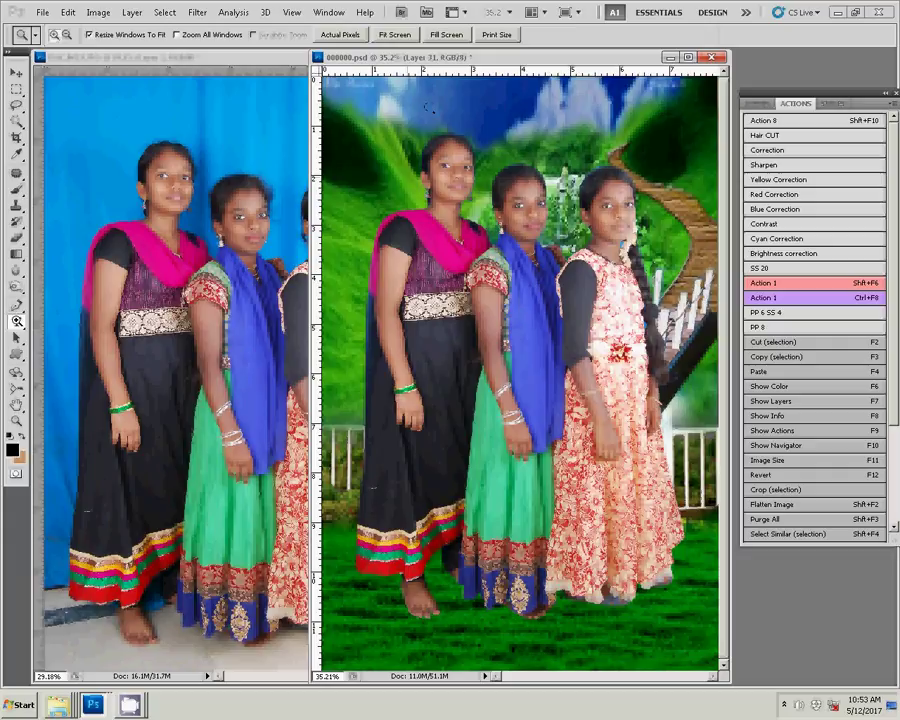
{"action": "key", "text": "t"}
- Pick the Type tool with red as the text colour
{"action": "left_click", "coordinate": [16, 322]}
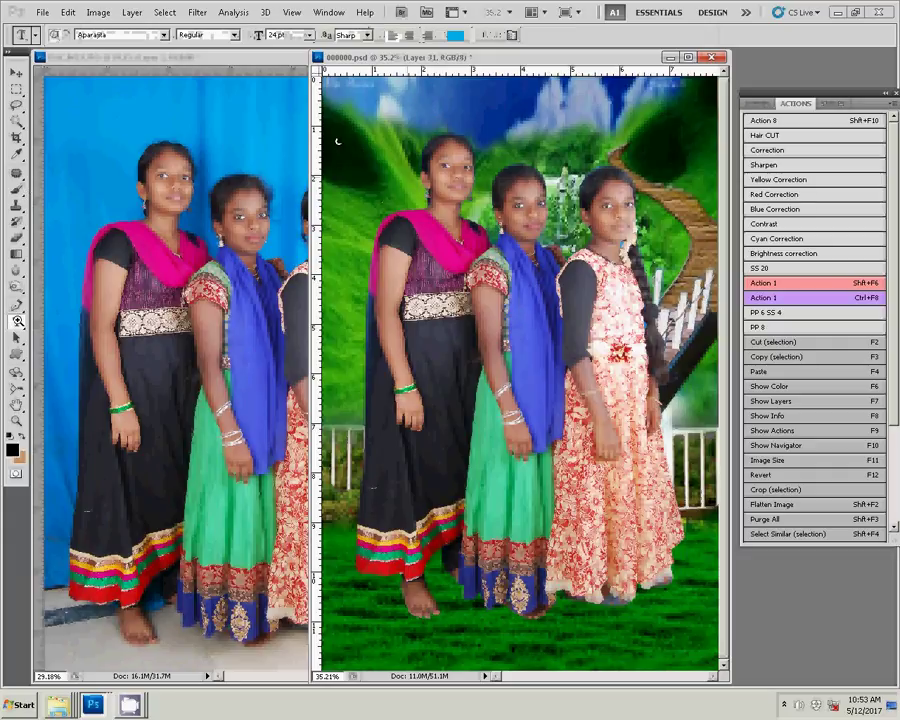
{"action": "left_click", "coordinate": [455, 35]}
{"action": "left_click", "coordinate": [717, 308]}
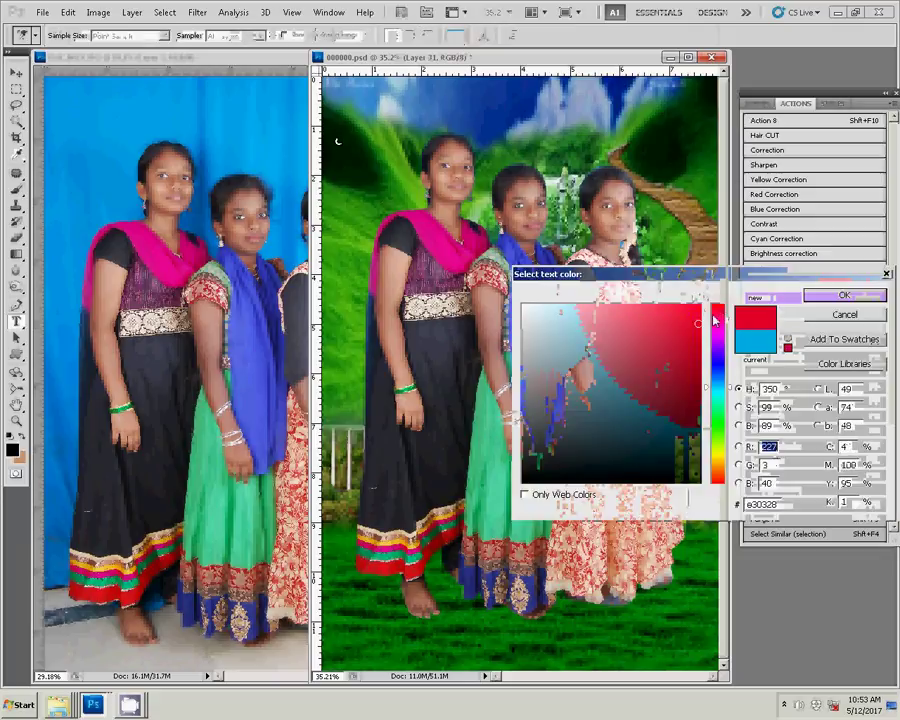
{"action": "left_click", "coordinate": [842, 297]}
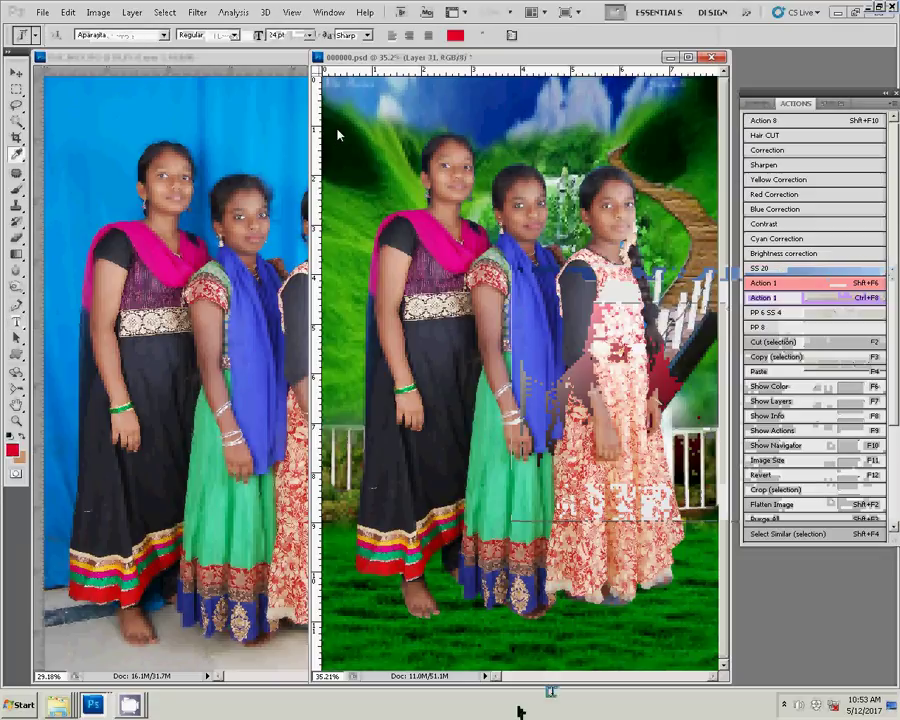
- Type the title 'Wish You Happy Birthday' near the top-left and commit it
{"action": "left_click", "coordinate": [340, 128]}
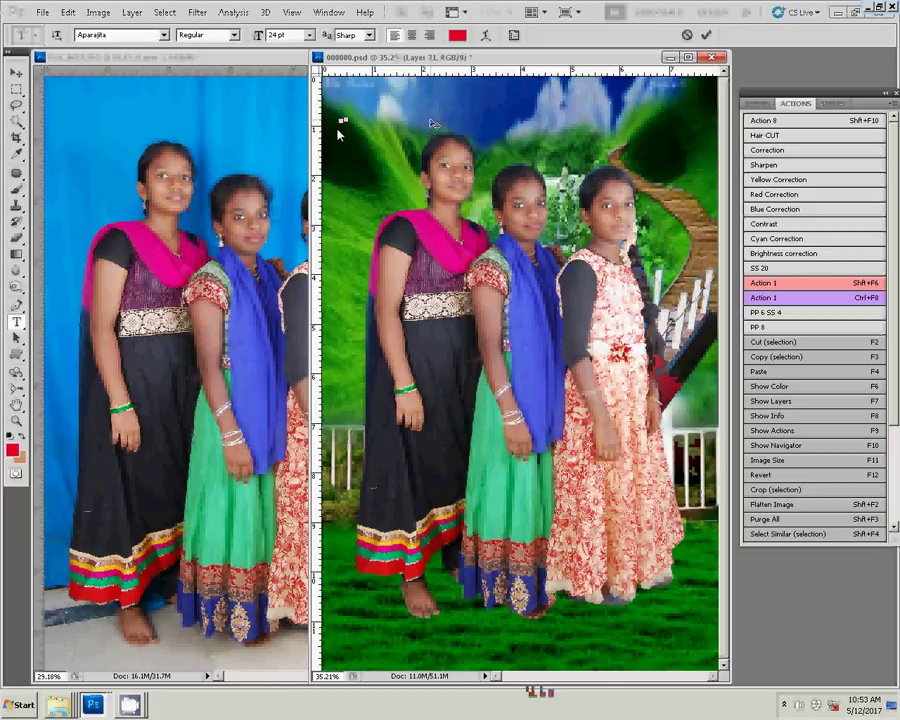
{"action": "type", "text": "Wish Y"}
{"action": "type", "text": "ou"}
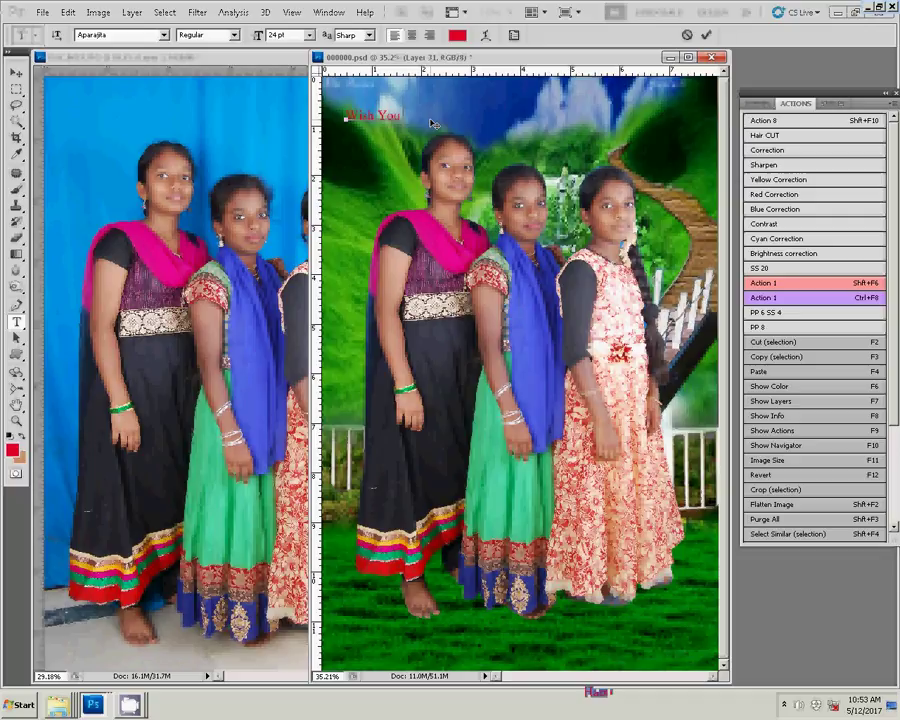
{"action": "type", "text": " Happy Birth"}
{"action": "type", "text": "day"}
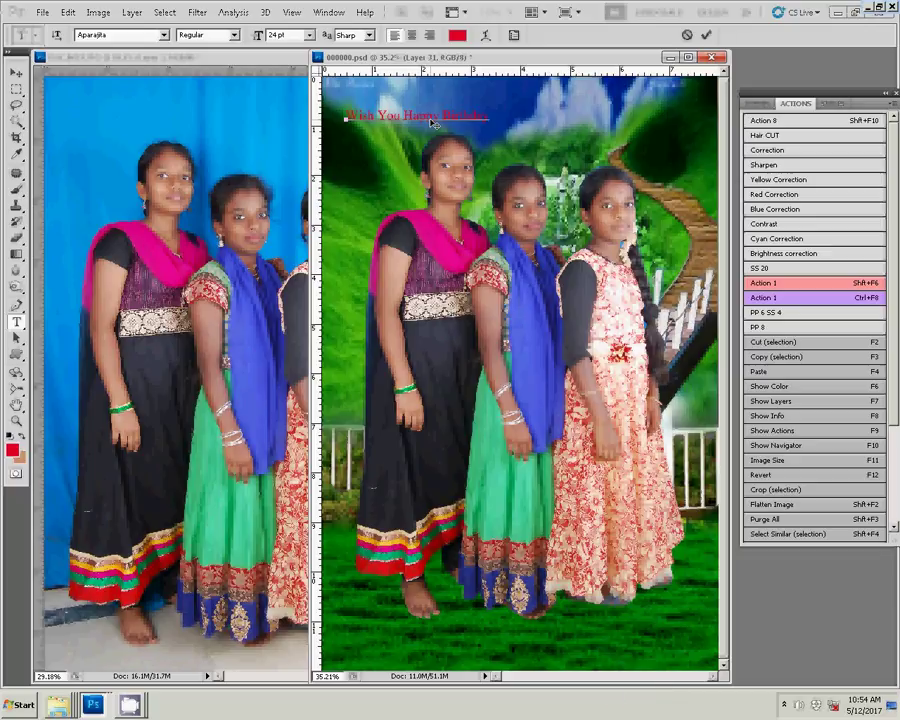
{"action": "left_click", "coordinate": [707, 38]}
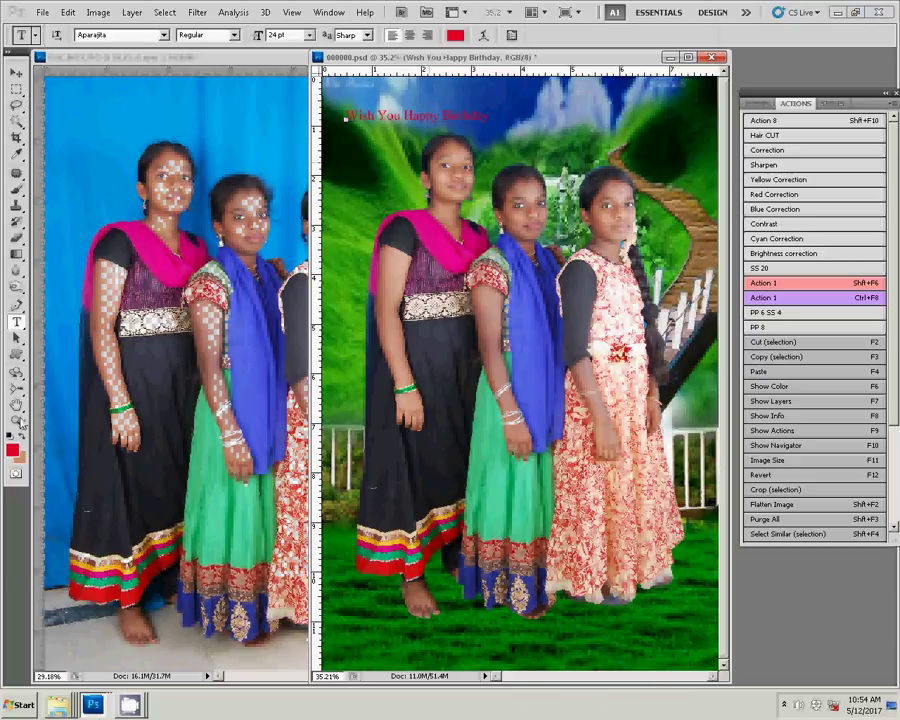
- Zoom in on the title and drag it higher into the sky above the girls
{"action": "key", "text": "z"}
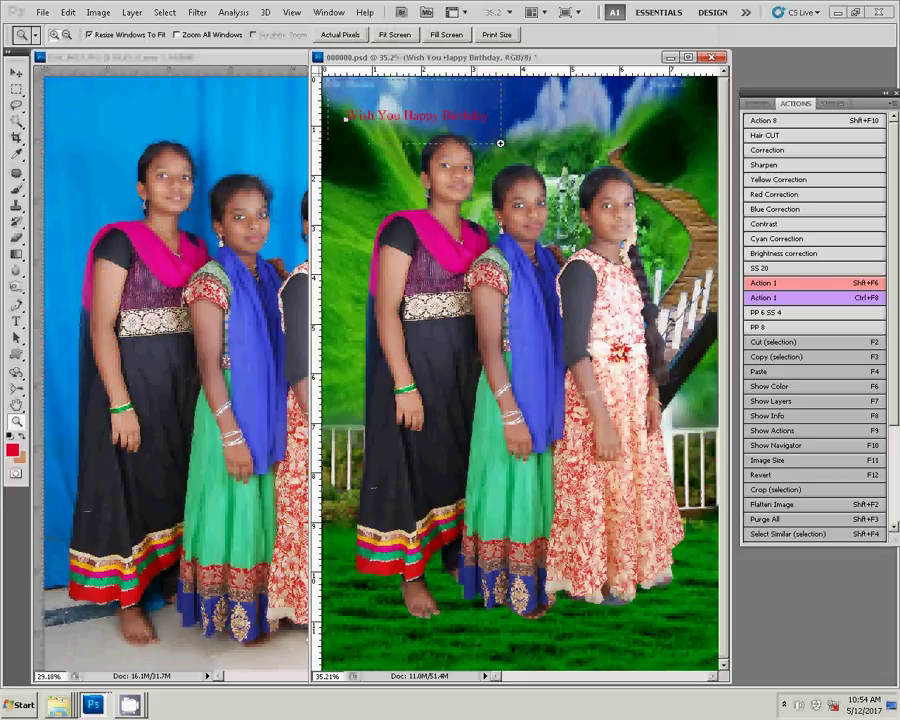
{"action": "left_click_drag", "start_coordinate": [345, 118], "coordinate": [500, 160]}
{"action": "key", "text": "v"}
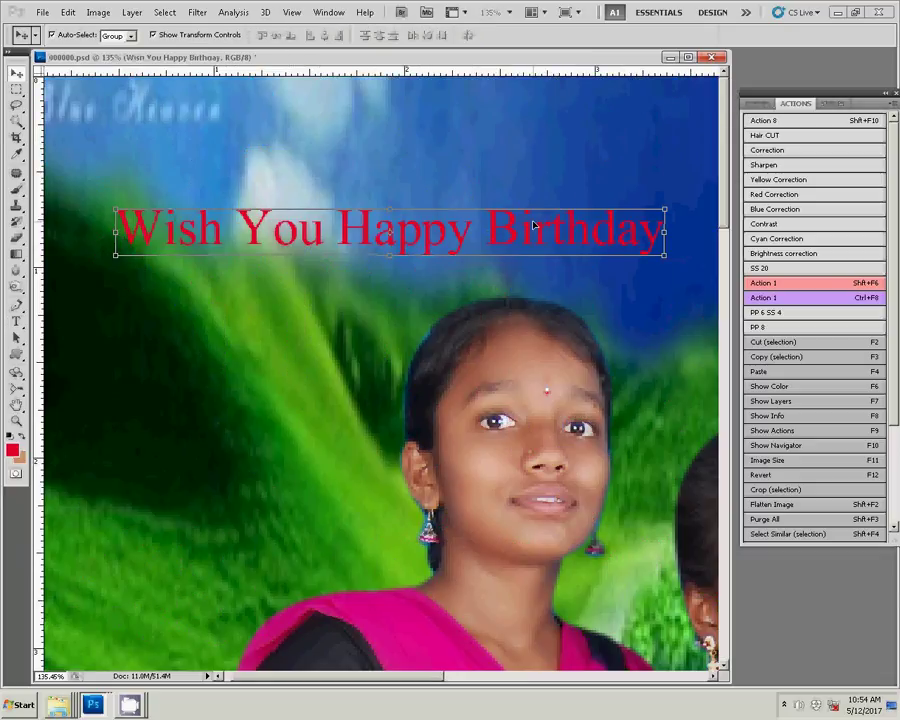
{"action": "left_click_drag", "start_coordinate": [533, 225], "coordinate": [529, 155]}
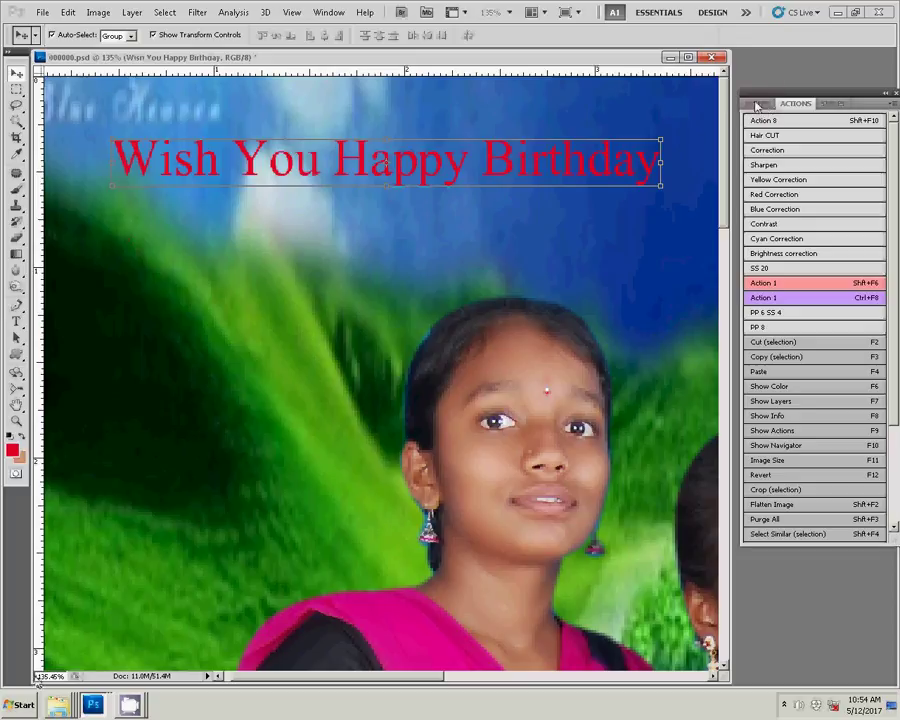
- Preview preset styles on the title: orange, dark gold, yellow, gold shadow, red glow, dashed outline
{"action": "left_click", "coordinate": [834, 105]}
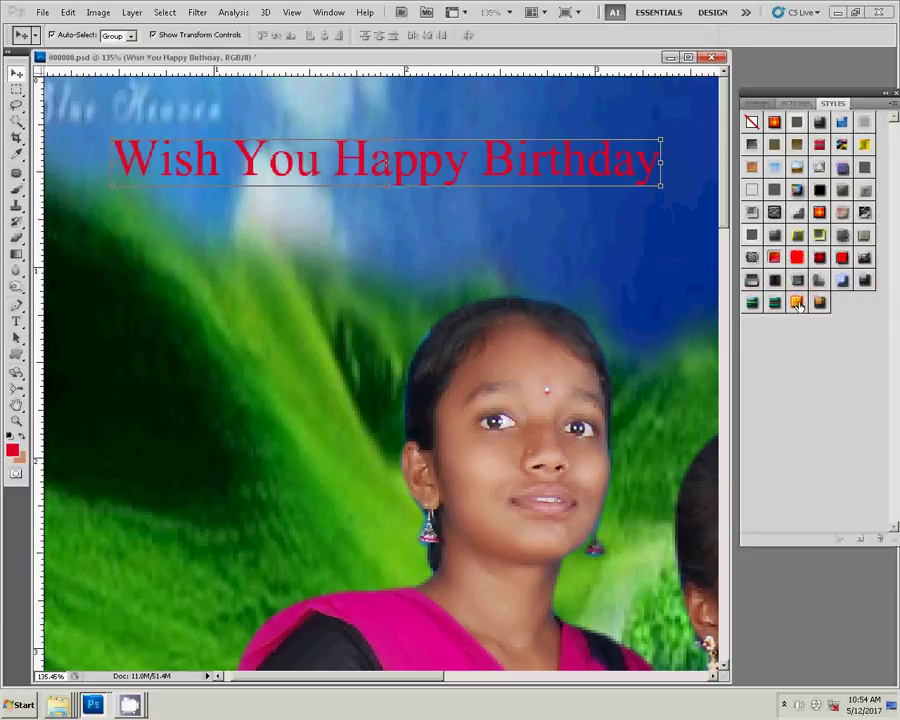
{"action": "left_click", "coordinate": [797, 303]}
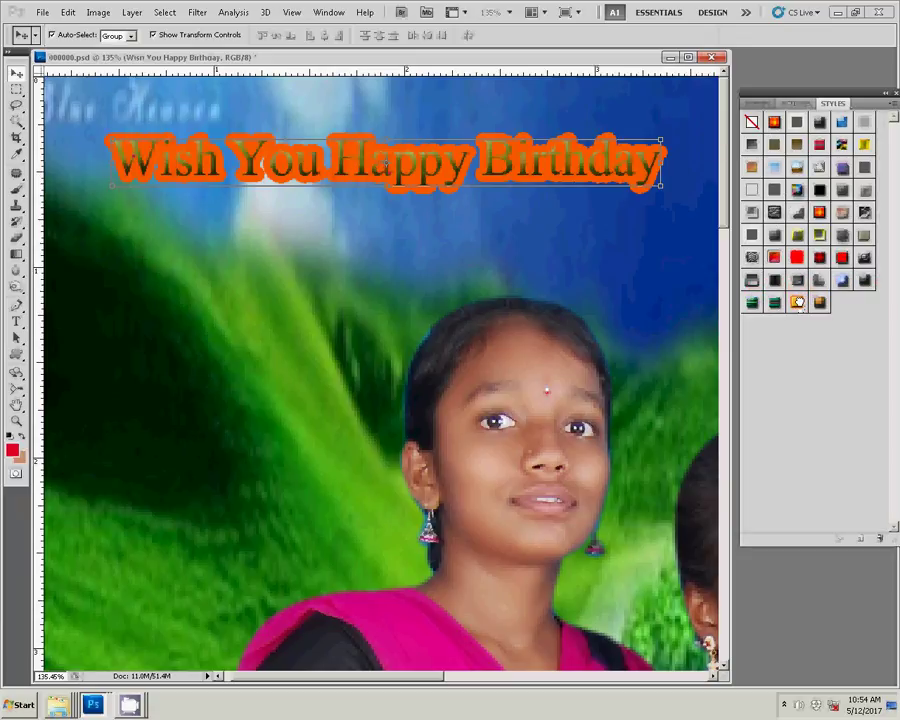
{"action": "left_click", "coordinate": [820, 278]}
{"action": "left_click", "coordinate": [796, 235]}
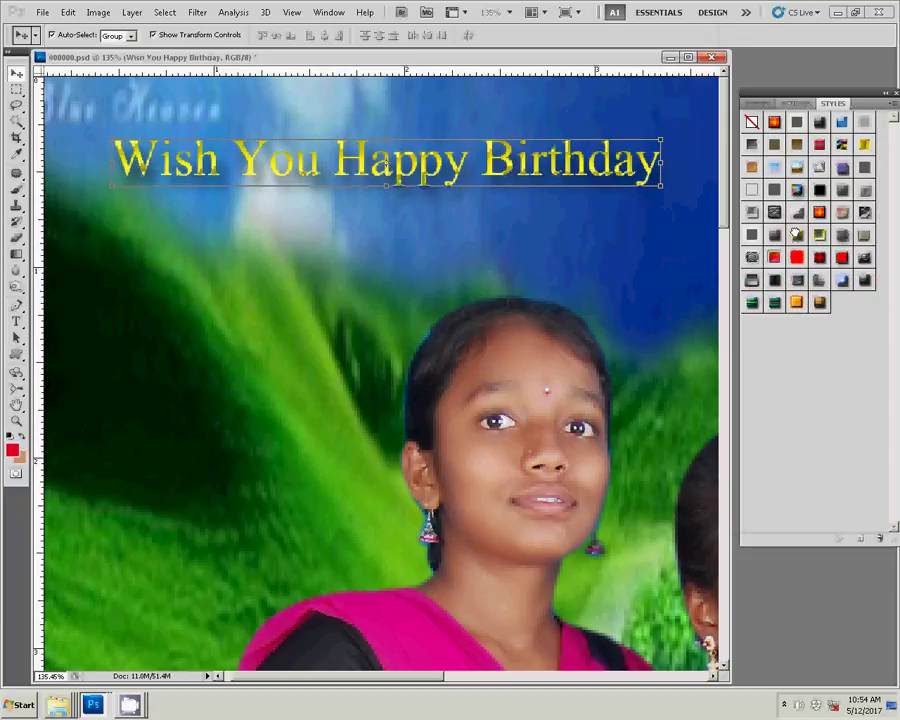
{"action": "left_click", "coordinate": [774, 121]}
{"action": "left_click", "coordinate": [796, 166]}
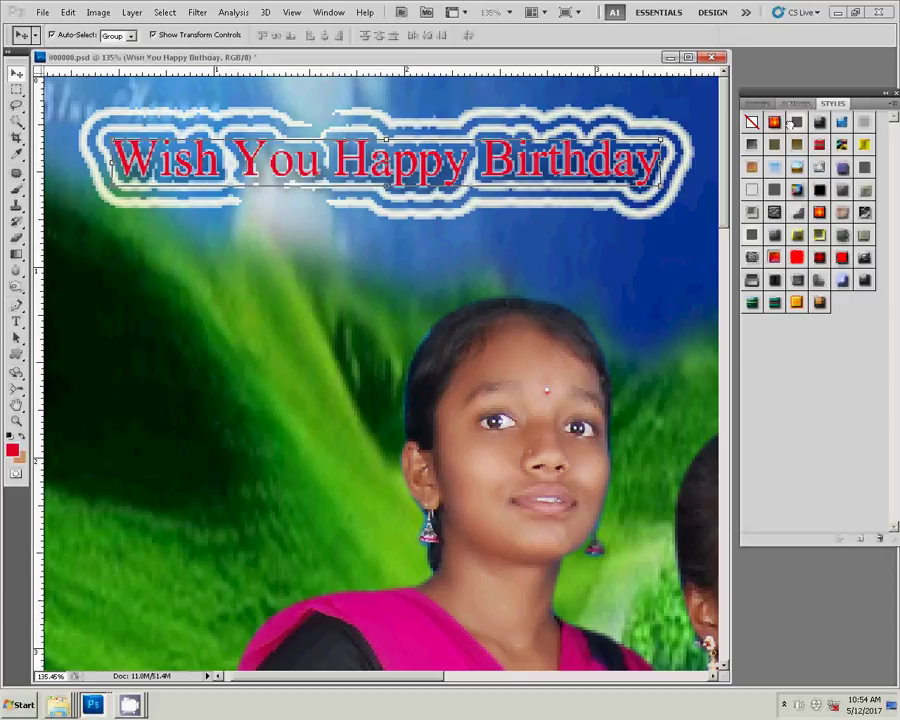
{"action": "left_click", "coordinate": [793, 166]}
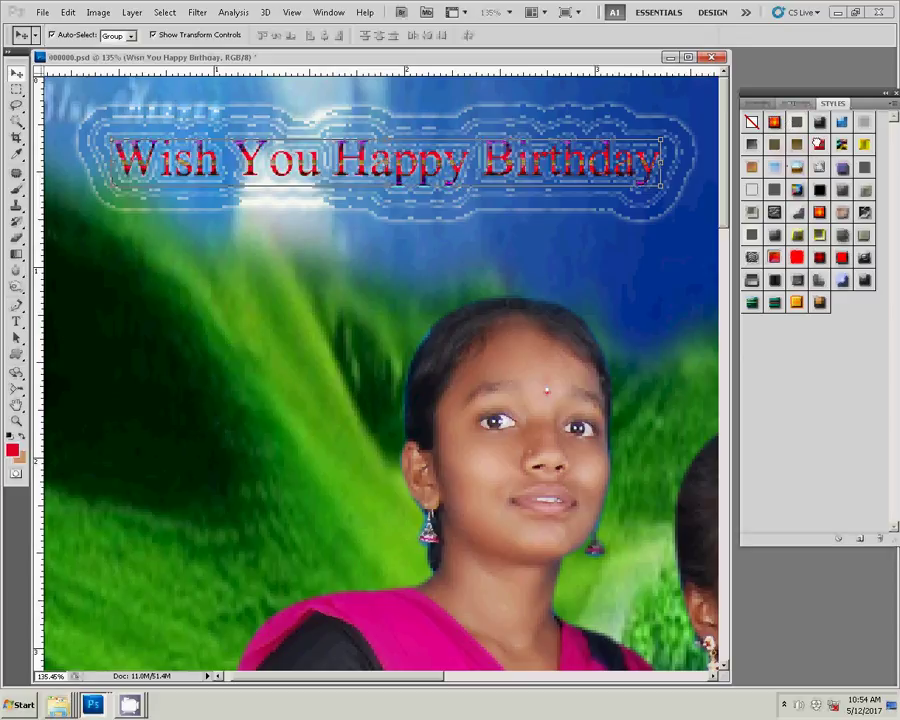
{"action": "left_click", "coordinate": [797, 257]}
- Try black bevel, chrome and translucent blue presets, then apply the orange outlined style
{"action": "left_click", "coordinate": [820, 234]}
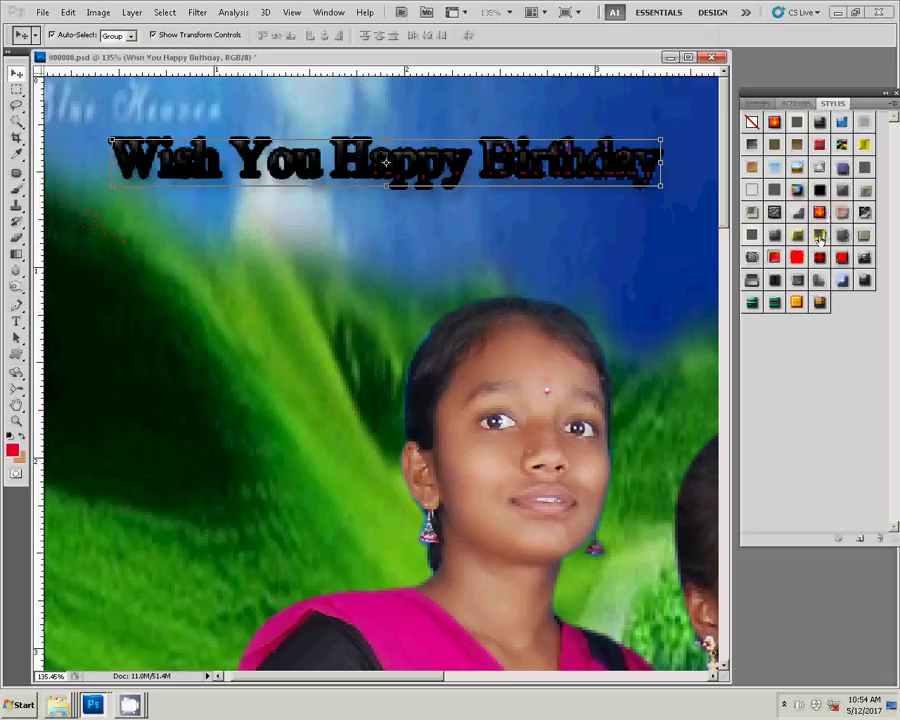
{"action": "left_click", "coordinate": [840, 257]}
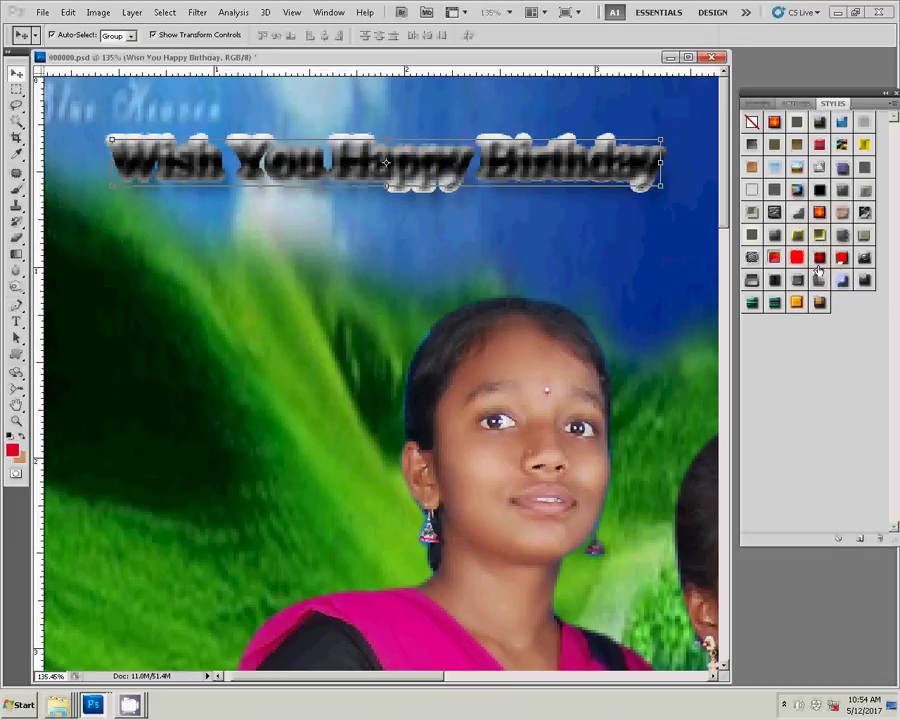
{"action": "left_click", "coordinate": [845, 281]}
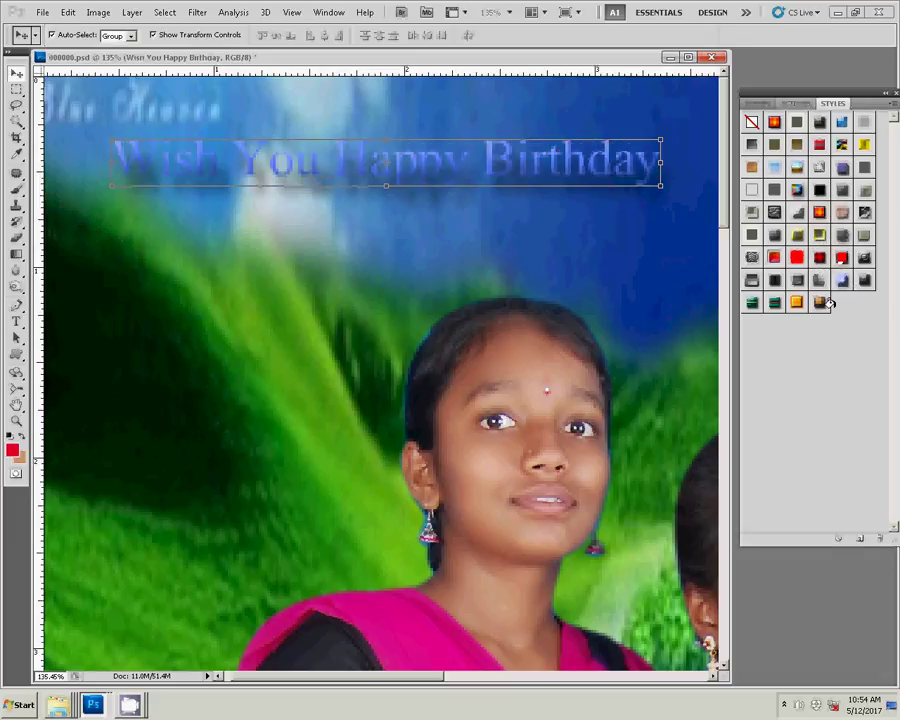
{"action": "left_click", "coordinate": [797, 302]}
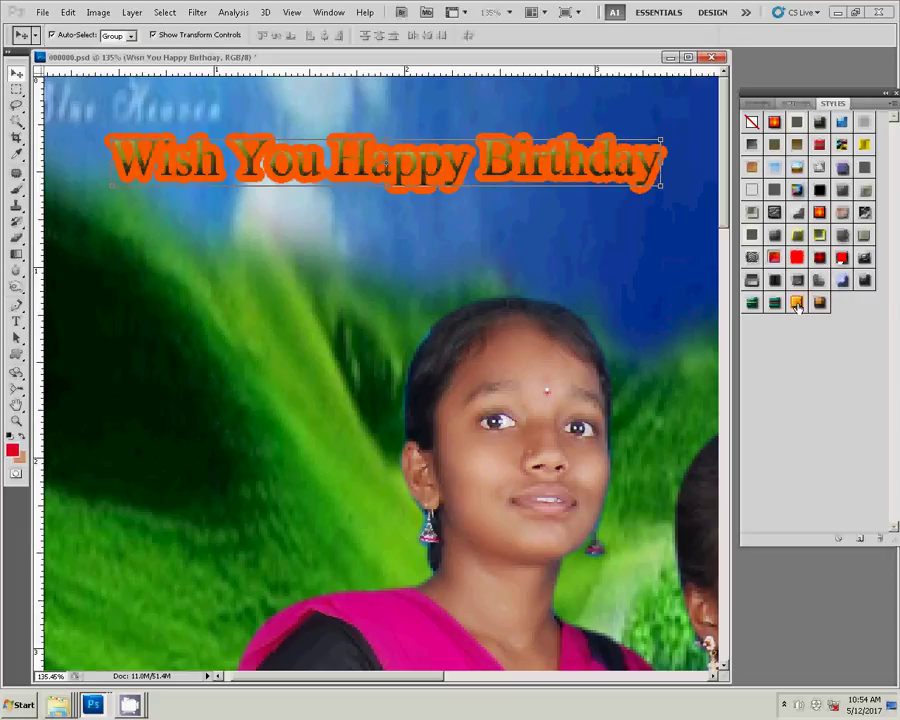
{"action": "key", "text": "F7"}
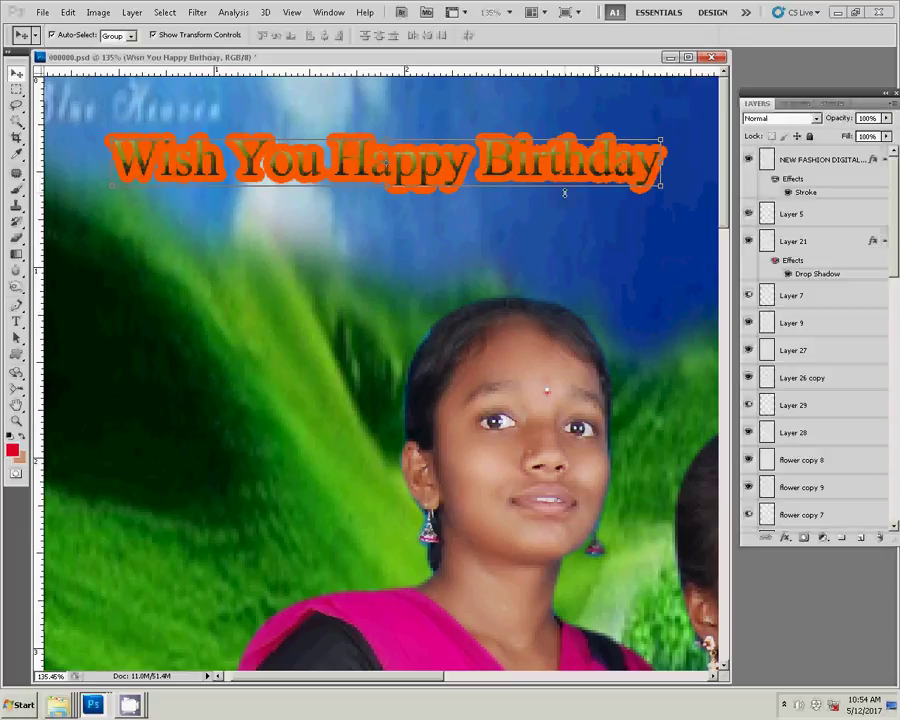
{"action": "left_click", "coordinate": [786, 538]}
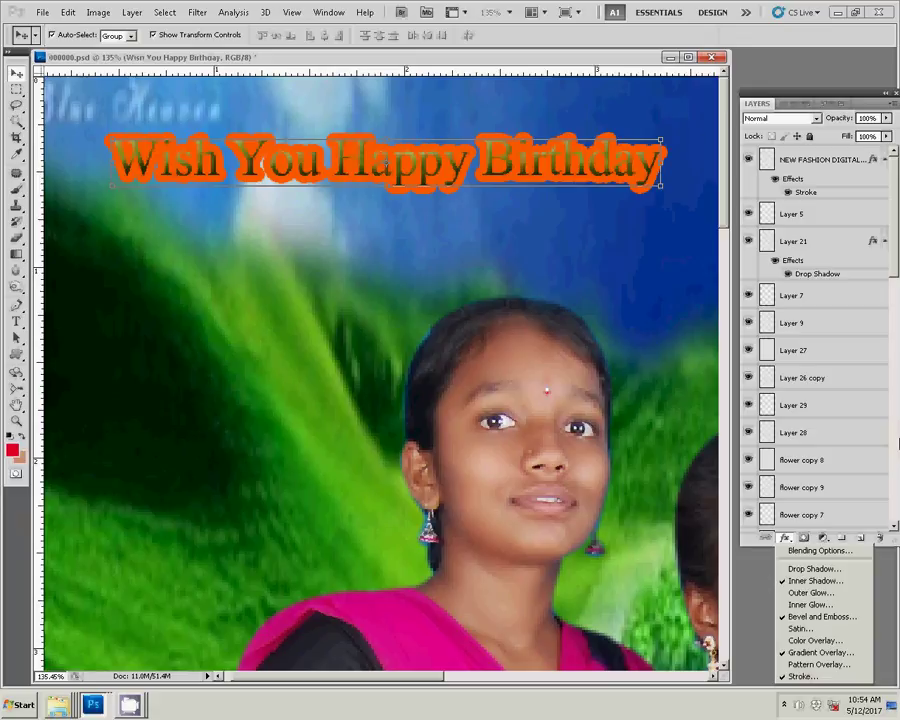
- Set the title's orange stroke to 2 px, positioned outside the letters
{"action": "left_click", "coordinate": [802, 676]}
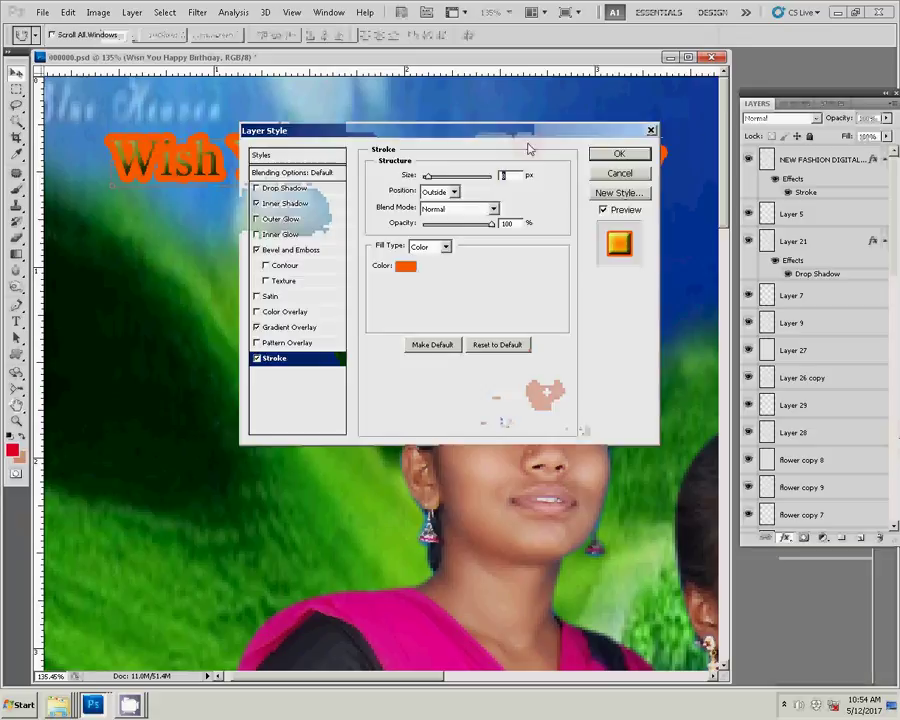
{"action": "left_click_drag", "start_coordinate": [528, 140], "coordinate": [584, 302]}
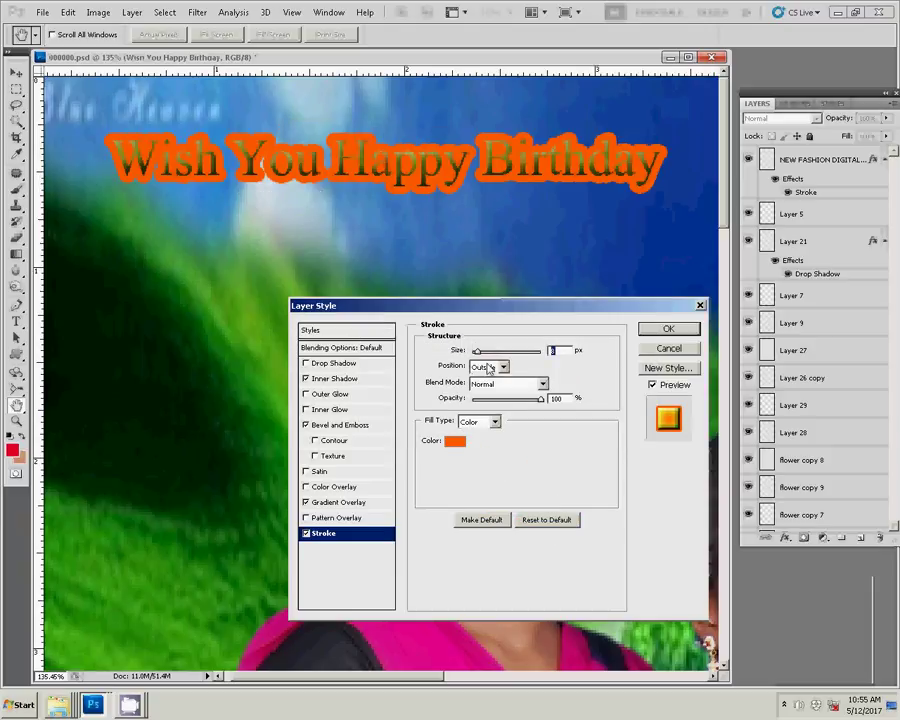
{"action": "type", "text": "1"}
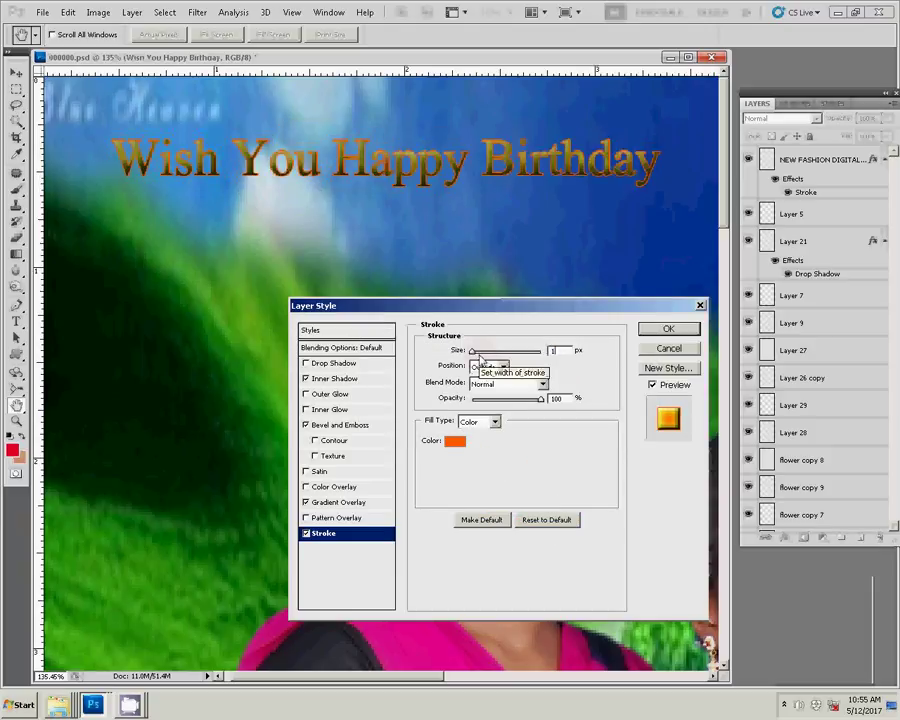
{"action": "left_click", "coordinate": [479, 353]}
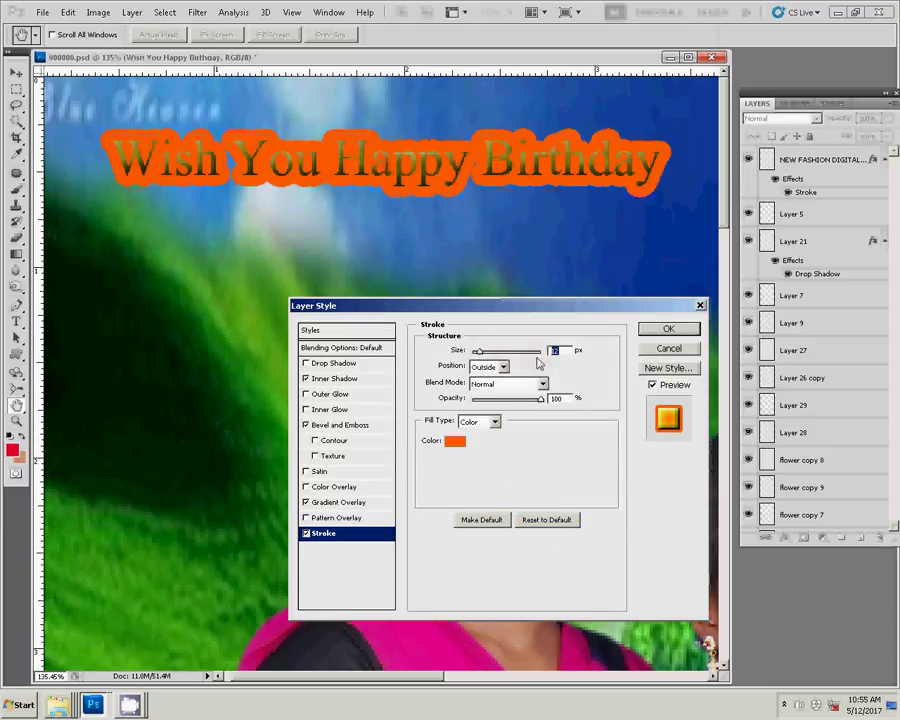
{"action": "type", "text": "2"}
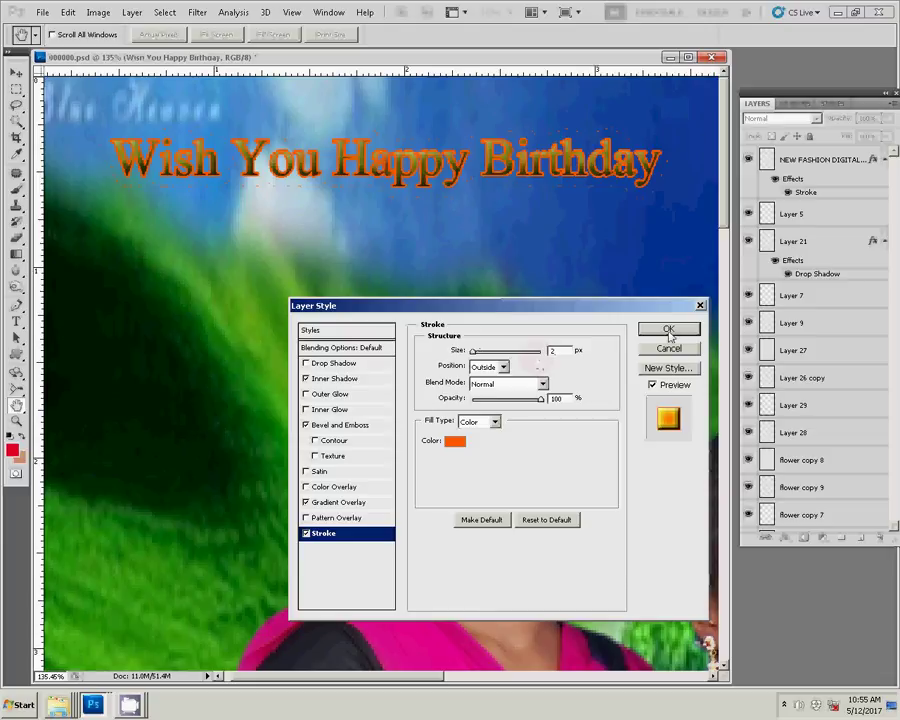
{"action": "left_click", "coordinate": [669, 329]}
- Fit the whole composite on screen and merge all visible layers into one Background layer
{"action": "key", "text": "v"}
{"action": "left_click", "coordinate": [16, 420]}
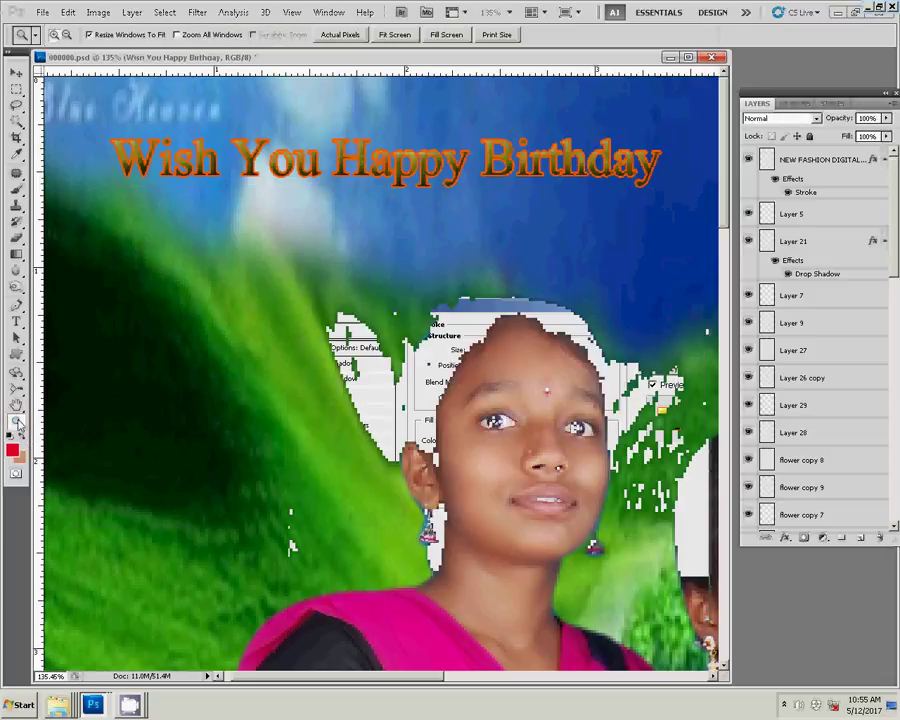
{"action": "right_click", "coordinate": [284, 330]}
{"action": "left_click", "coordinate": [295, 339]}
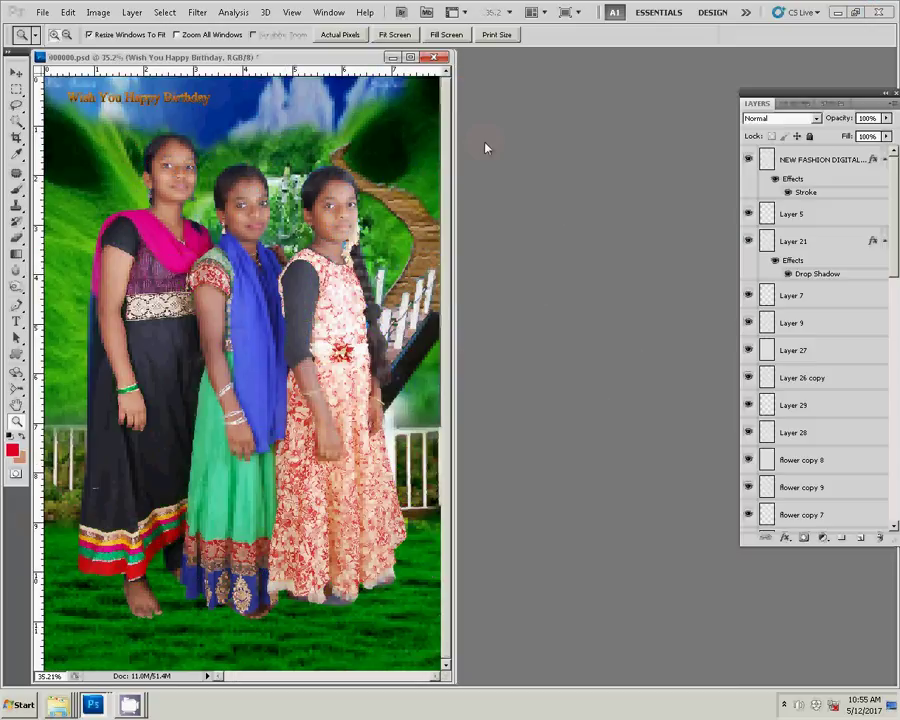
{"action": "left_click", "coordinate": [132, 12]}
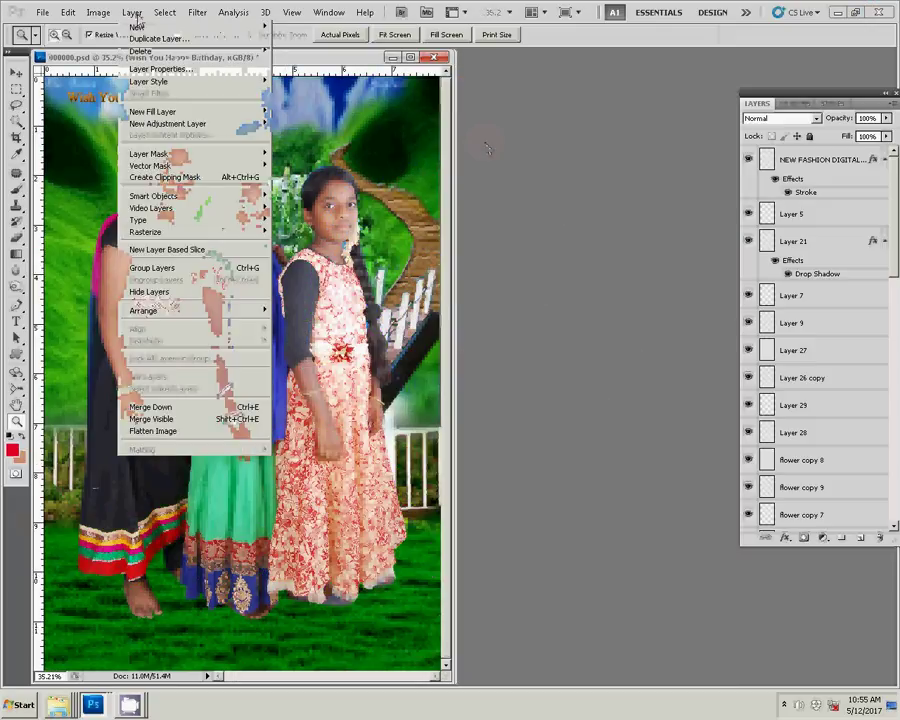
{"action": "left_click", "coordinate": [170, 418]}
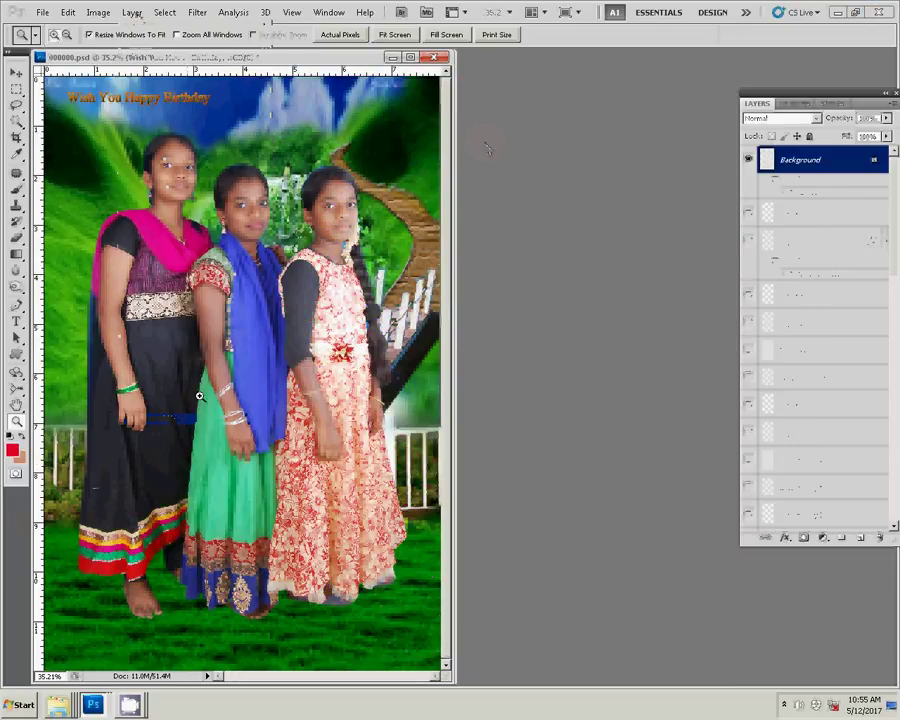
{"action": "right_click", "coordinate": [270, 62]}
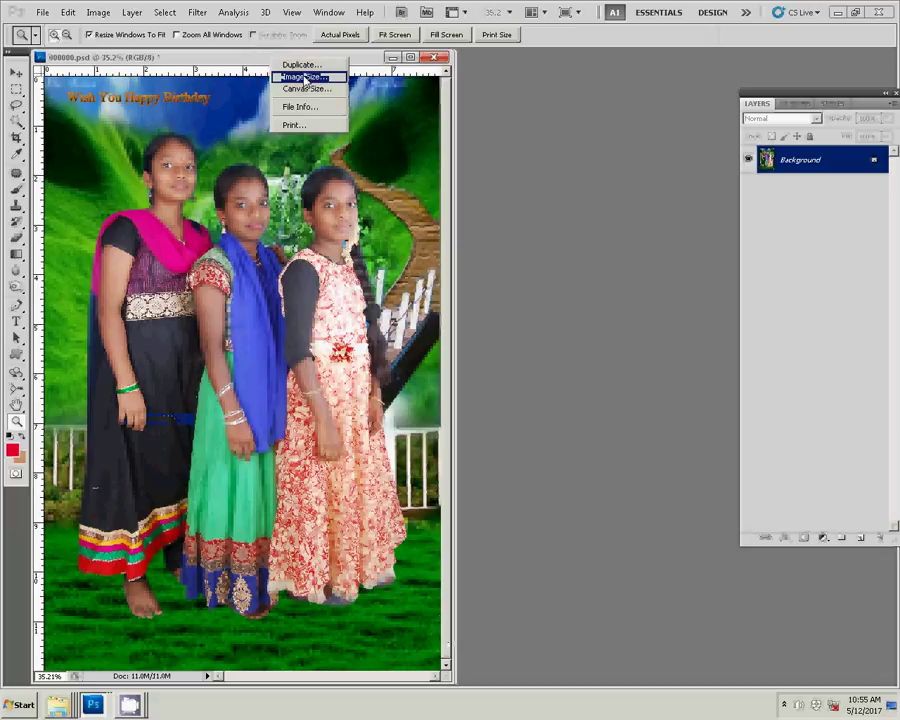
- Resize the image to 4 inches wide at 300 pixels/inch, giving 1200 x 1800 px
{"action": "left_click", "coordinate": [305, 79]}
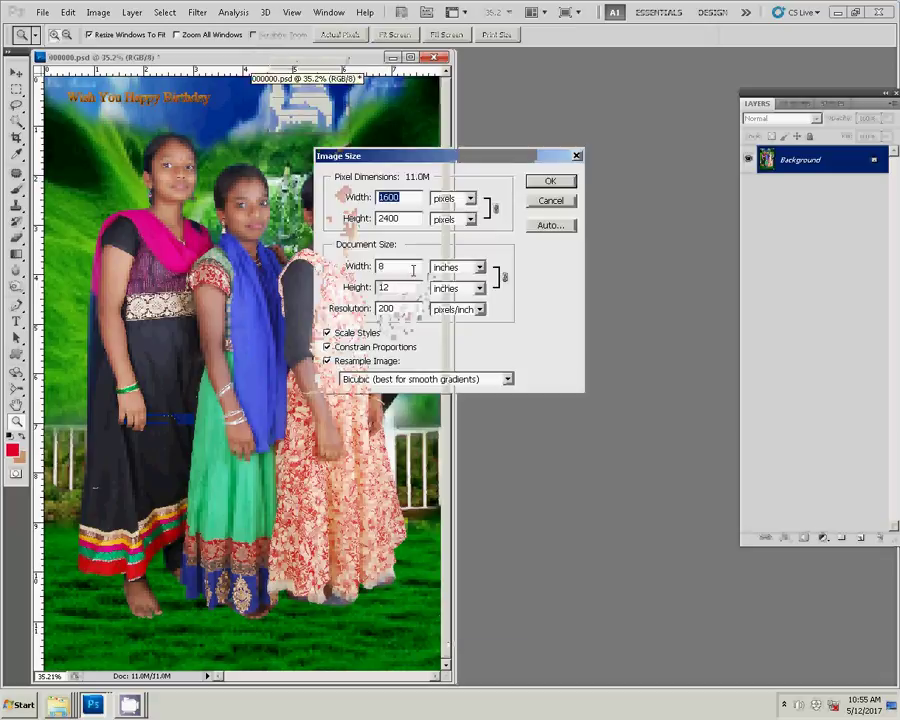
{"action": "left_click", "coordinate": [390, 266]}
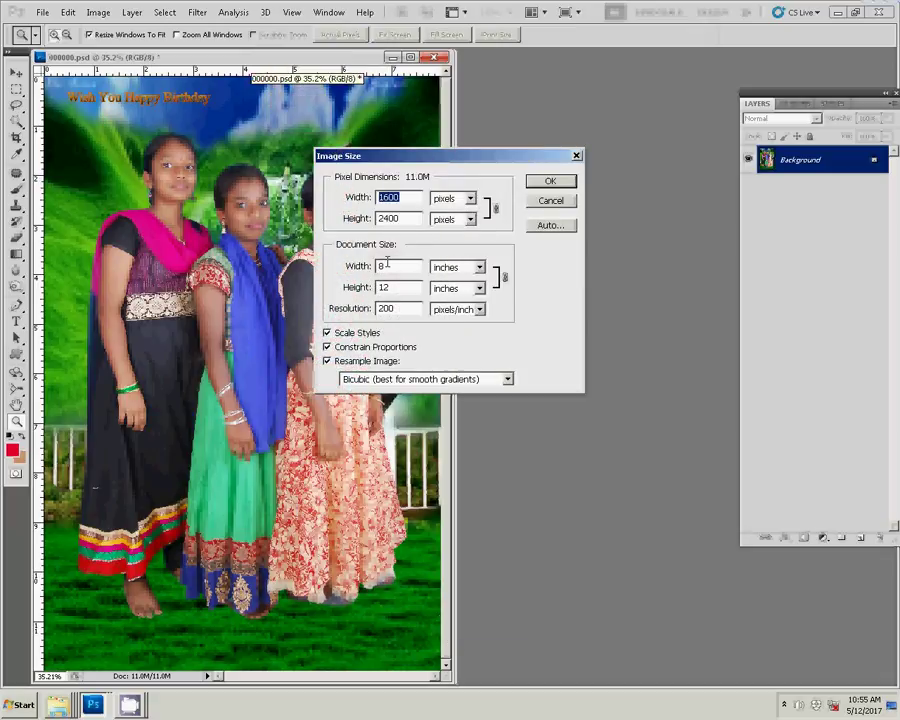
{"action": "double_click", "coordinate": [390, 266]}
{"action": "type", "text": "4"}
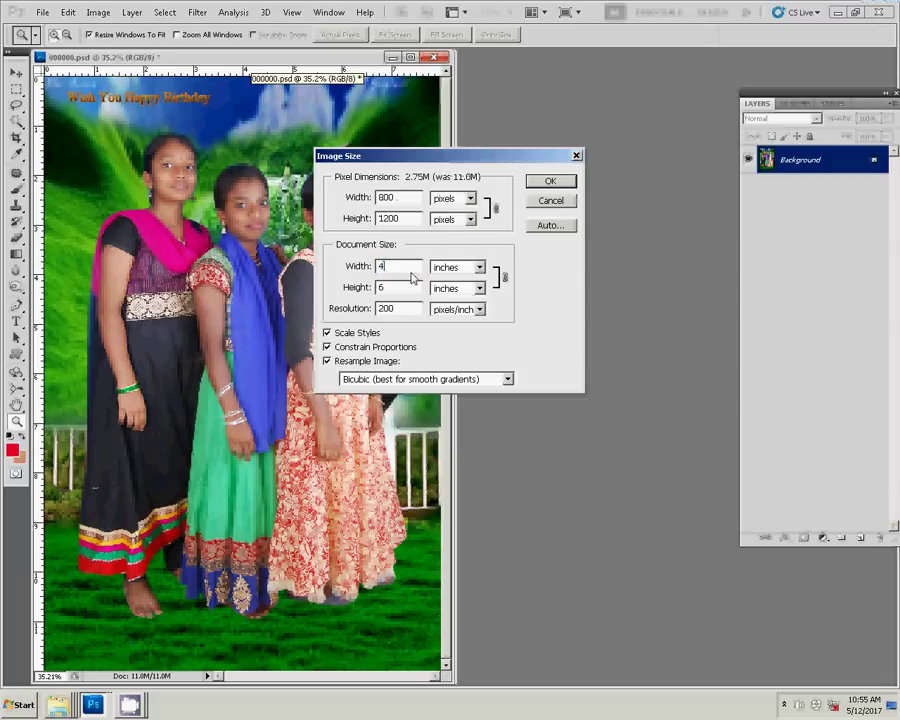
{"action": "double_click", "coordinate": [395, 308]}
{"action": "type", "text": "3"}
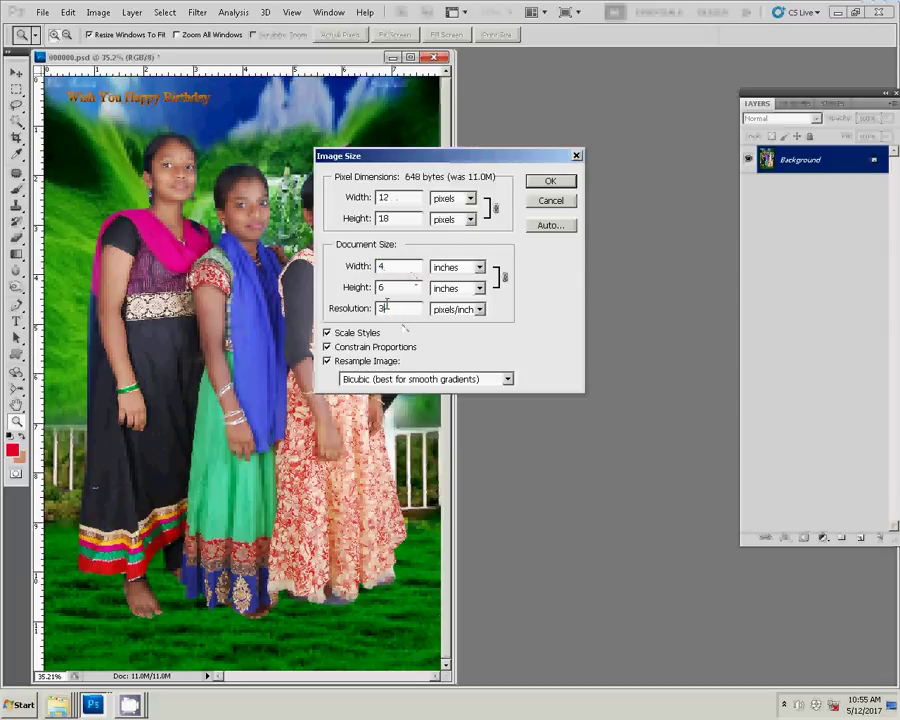
{"action": "type", "text": "00"}
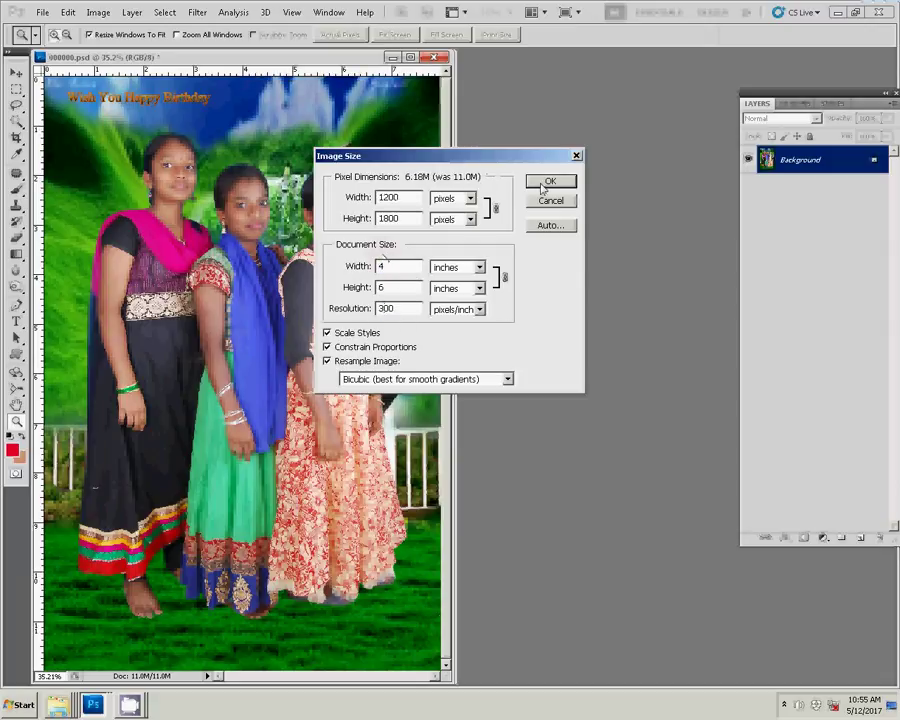
{"action": "left_click", "coordinate": [545, 182]}
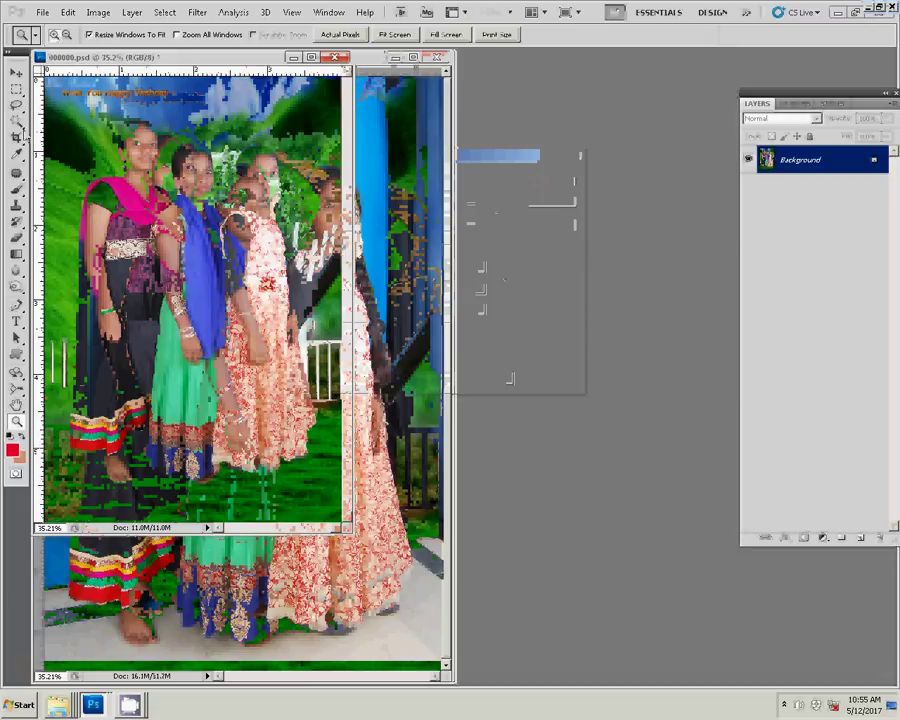
- Start Save As and navigate to folder 12 inside G:\0
{"action": "left_click", "coordinate": [42, 12]}
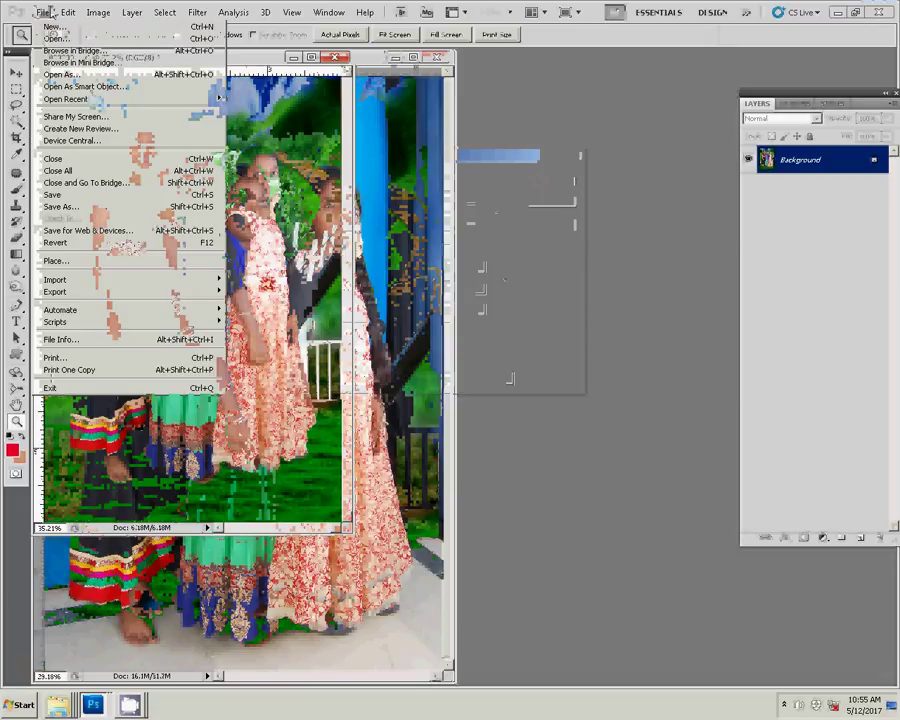
{"action": "left_click", "coordinate": [63, 208]}
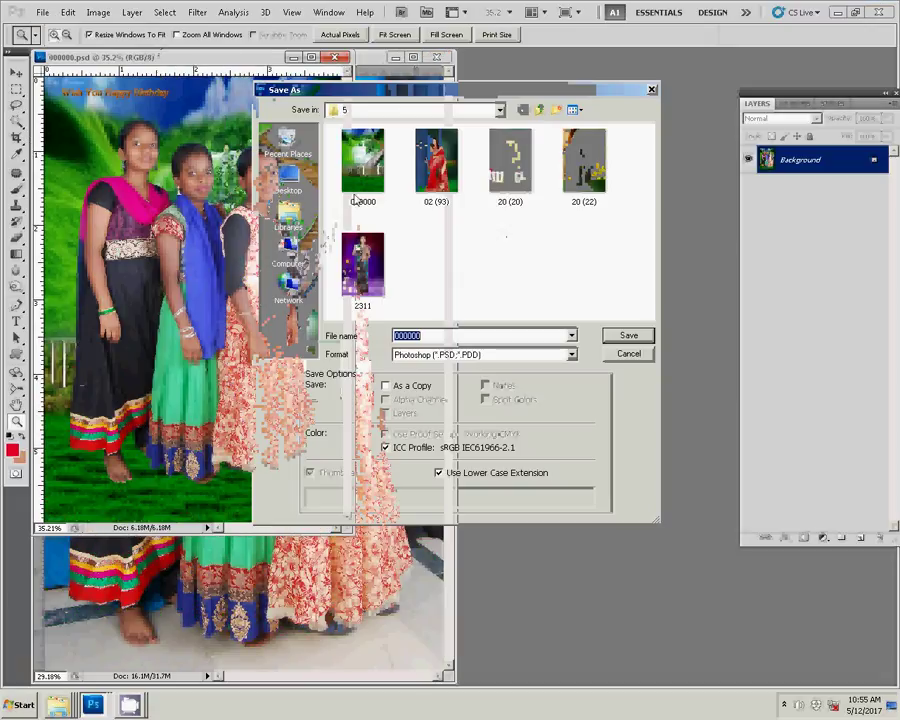
{"action": "left_click", "coordinate": [289, 250]}
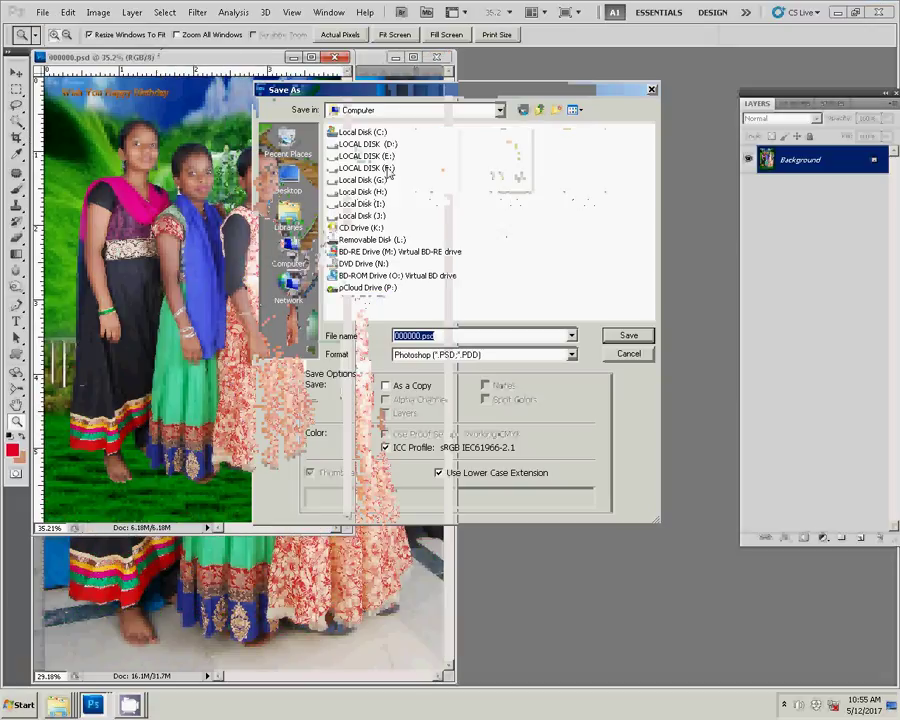
{"action": "left_click", "coordinate": [362, 180]}
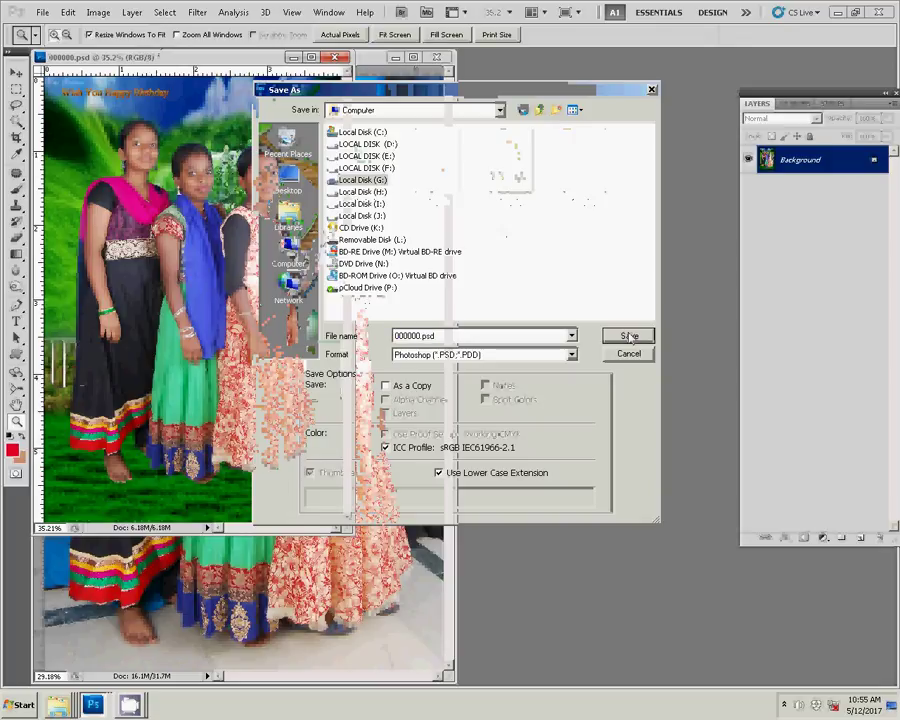
{"action": "left_click", "coordinate": [630, 337]}
{"action": "left_click", "coordinate": [638, 338]}
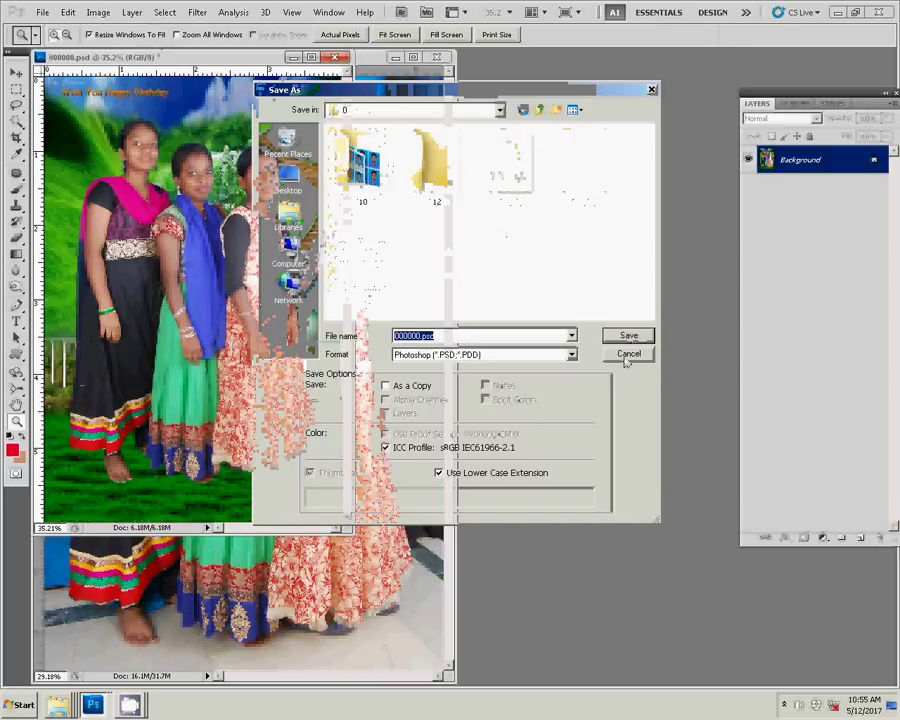
{"action": "double_click", "coordinate": [438, 175]}
- Save as JPEG named '4-4x6=2 copy' at Maximum quality
{"action": "left_click", "coordinate": [514, 352]}
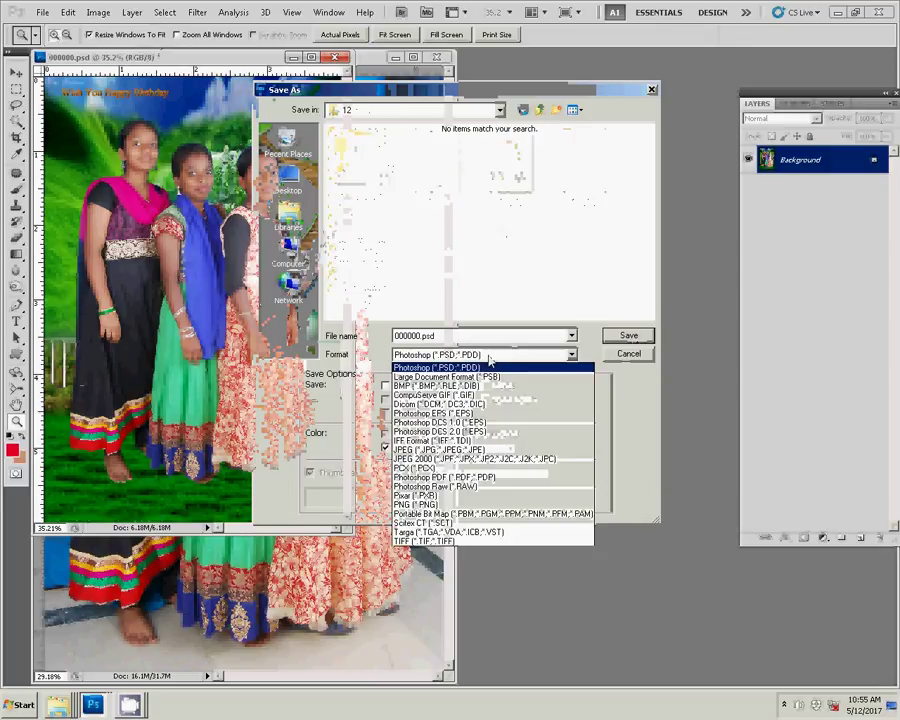
{"action": "left_click", "coordinate": [460, 449]}
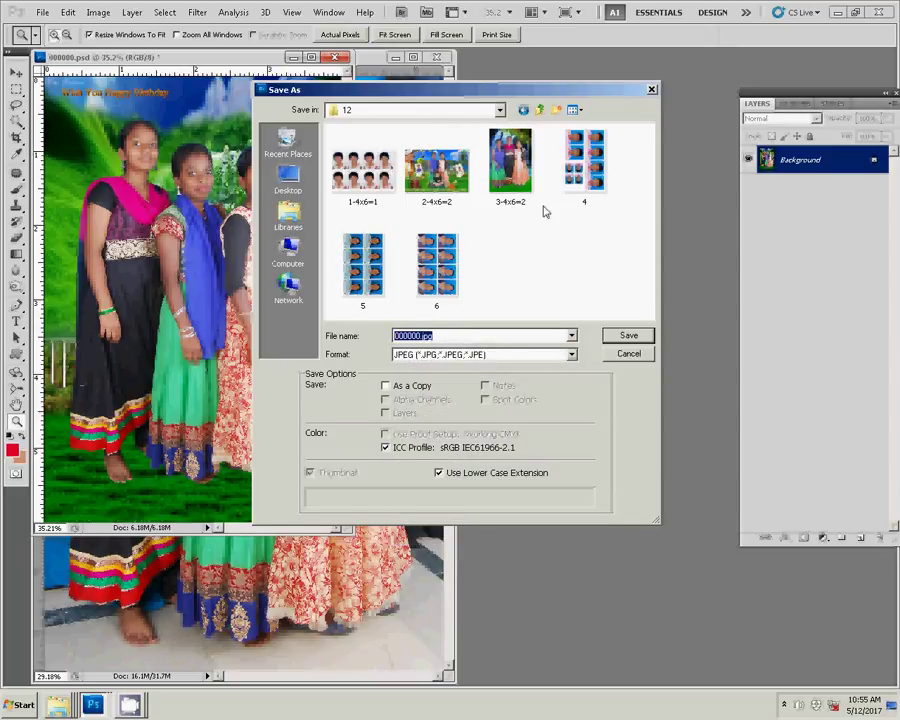
{"action": "type", "text": "4-4"}
{"action": "type", "text": "x6=2"}
{"action": "type", "text": " cop"}
{"action": "type", "text": "y"}
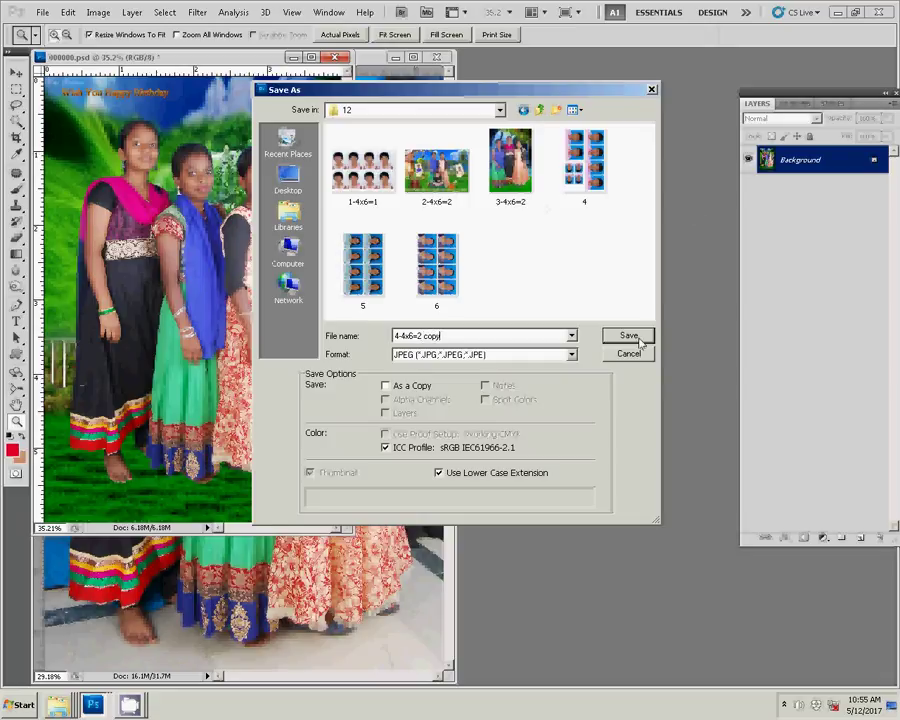
{"action": "left_click", "coordinate": [628, 336]}
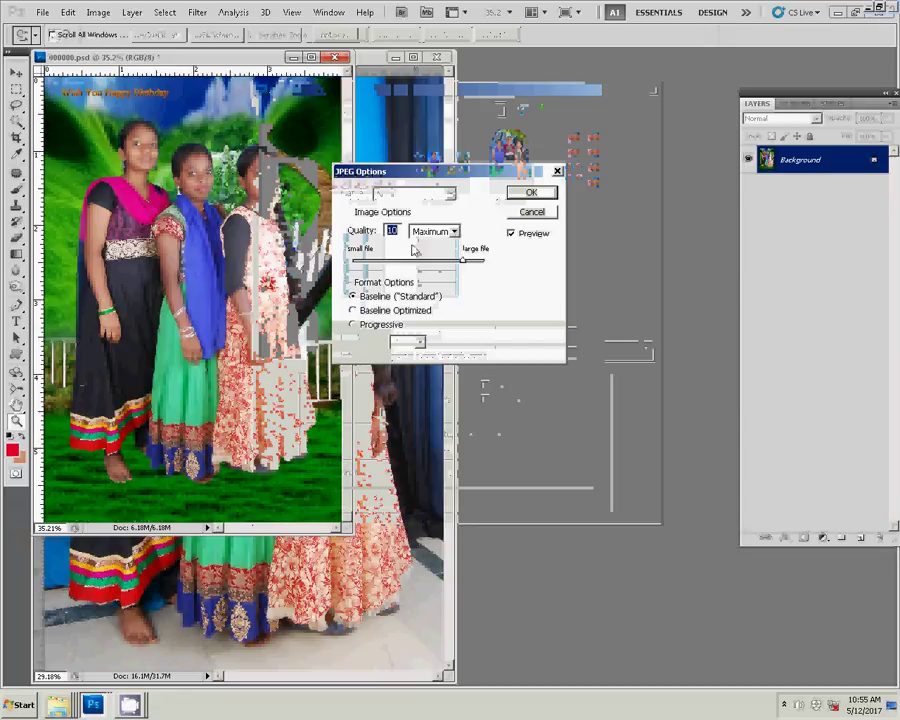
{"action": "left_click", "coordinate": [454, 231]}
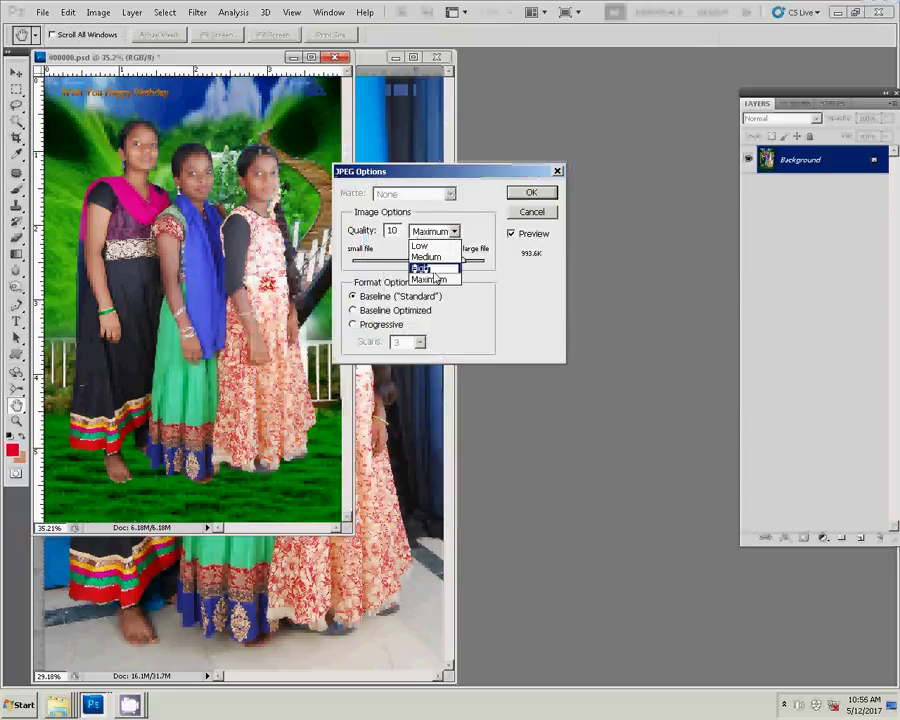
{"action": "left_click", "coordinate": [438, 279]}
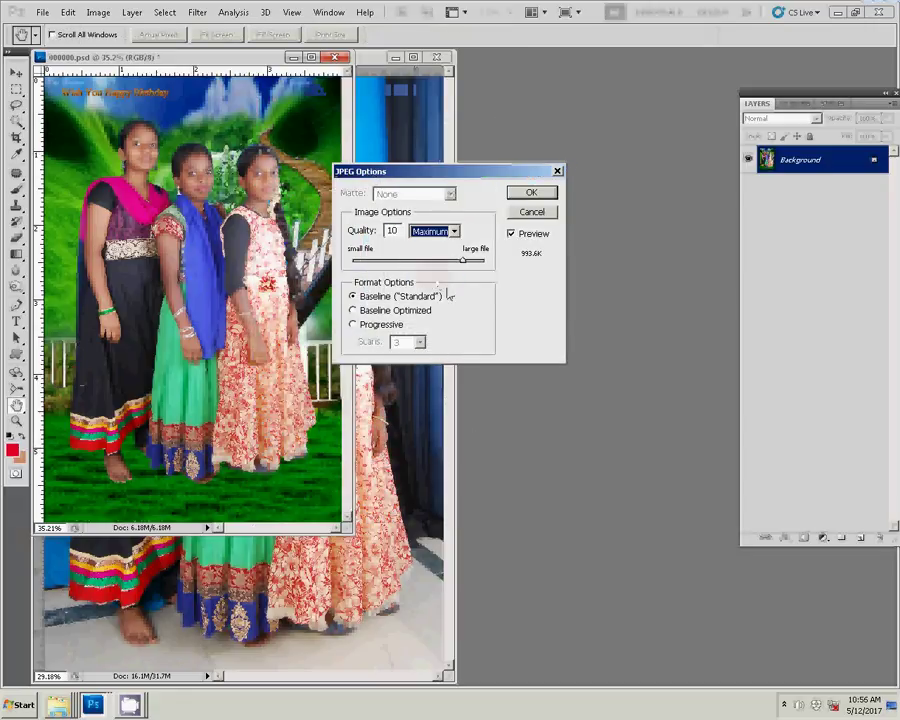
{"action": "left_click", "coordinate": [535, 196]}
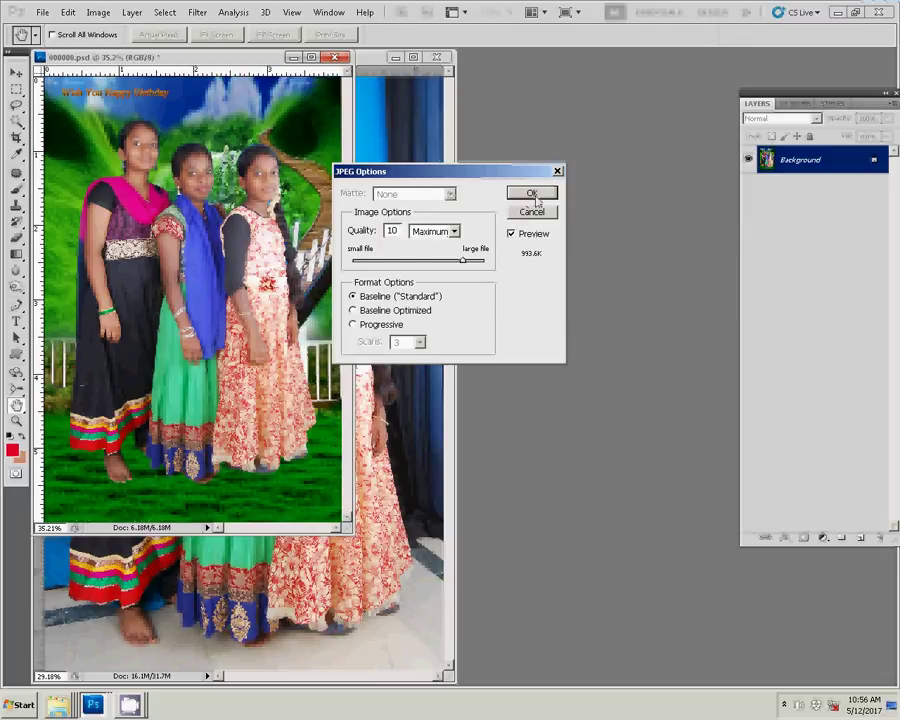
{"action": "left_click", "coordinate": [535, 195]}
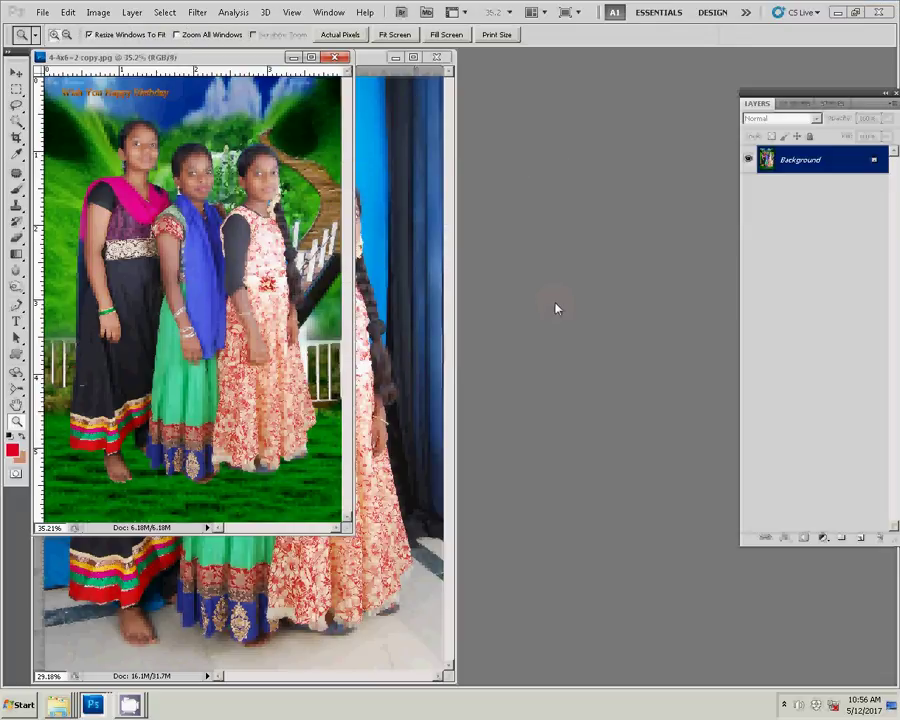
- Confirm '4-4x6=2 copy' appears in the Open dialog, then cancel
{"action": "double_click", "coordinate": [531, 316]}
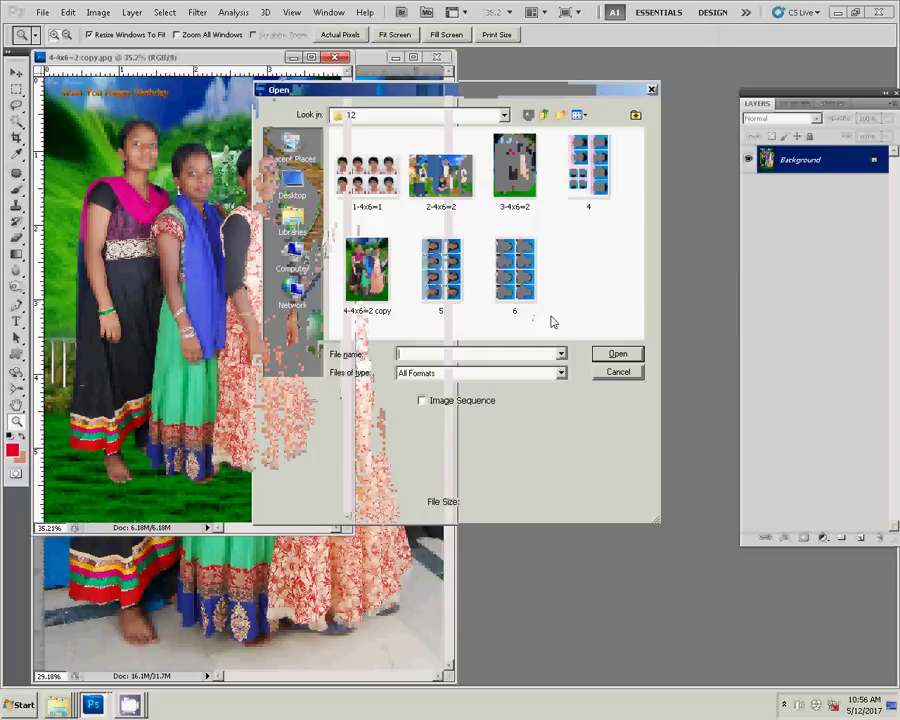
{"action": "left_click", "coordinate": [367, 270]}
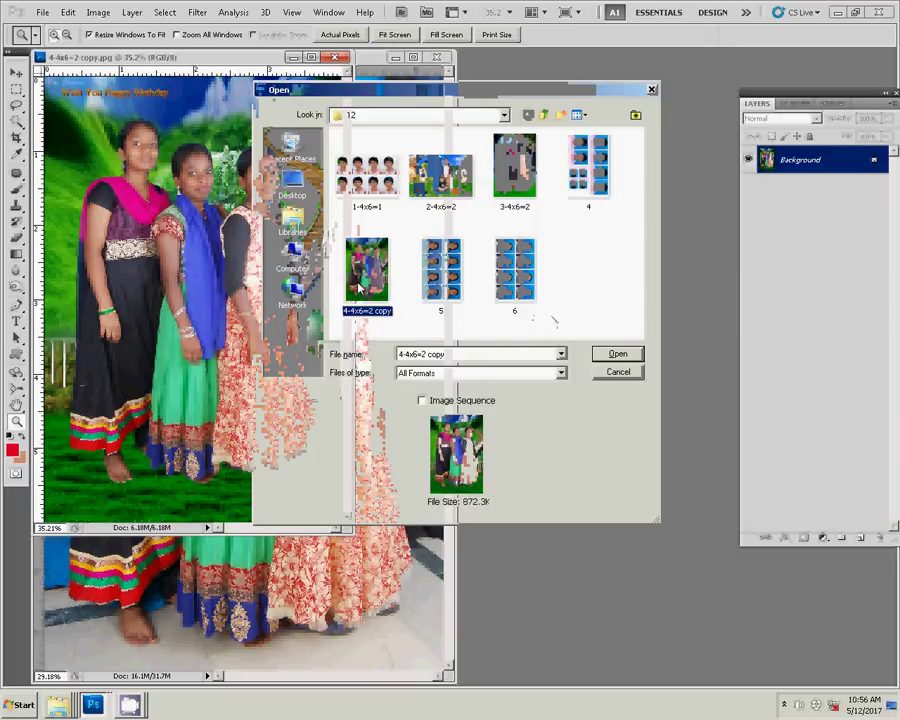
{"action": "left_click", "coordinate": [618, 372]}
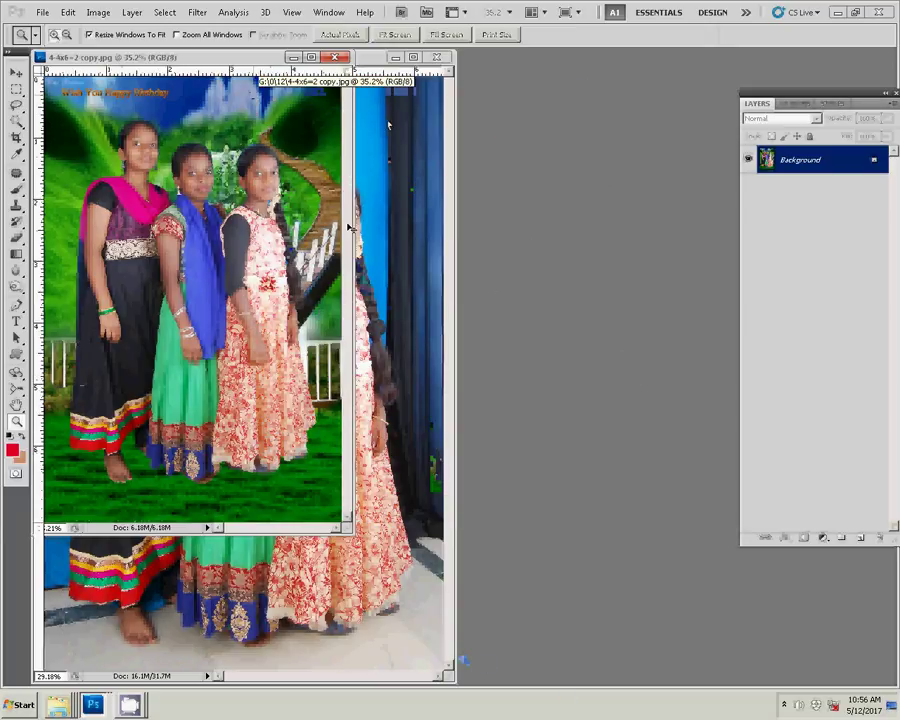
- Drag the image into DSC_0023.JPG and close that photo without saving changes
{"action": "left_click_drag", "start_coordinate": [349, 229], "coordinate": [383, 186]}
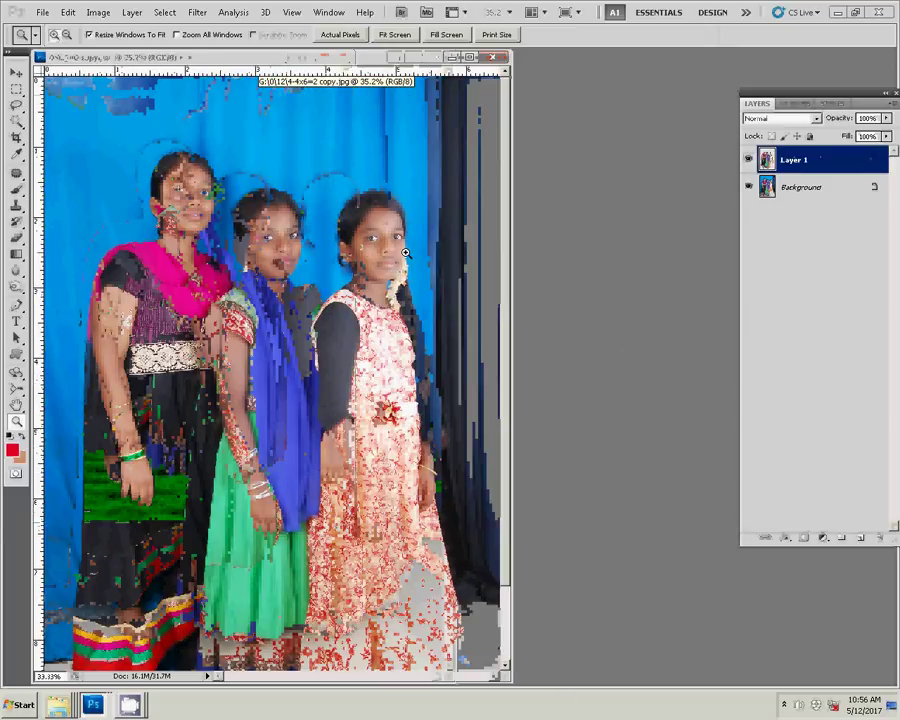
{"action": "key", "text": "ctrl+w"}
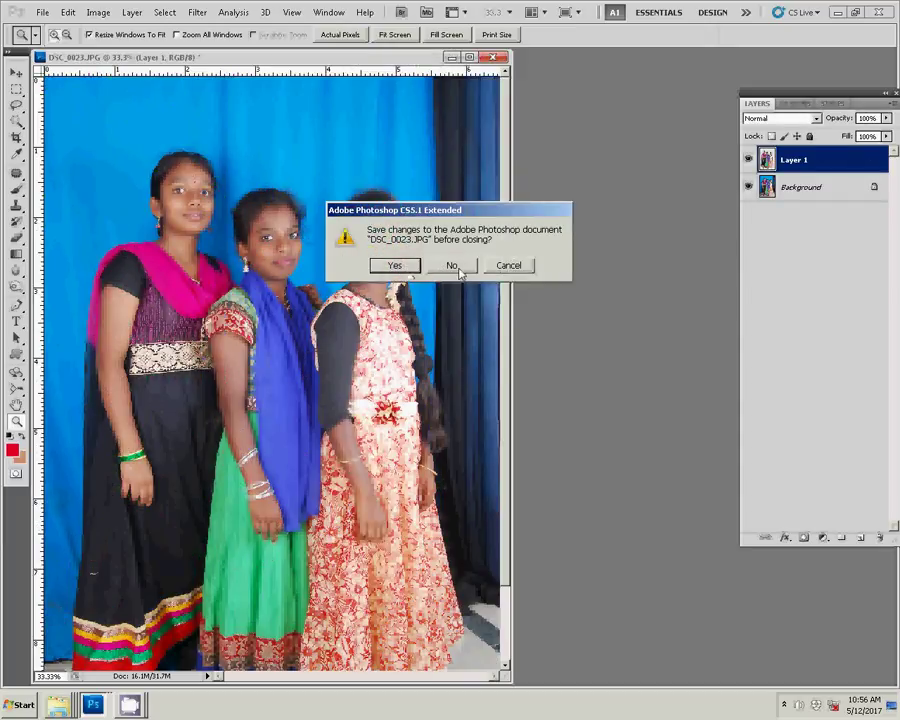
{"action": "left_click", "coordinate": [458, 266]}
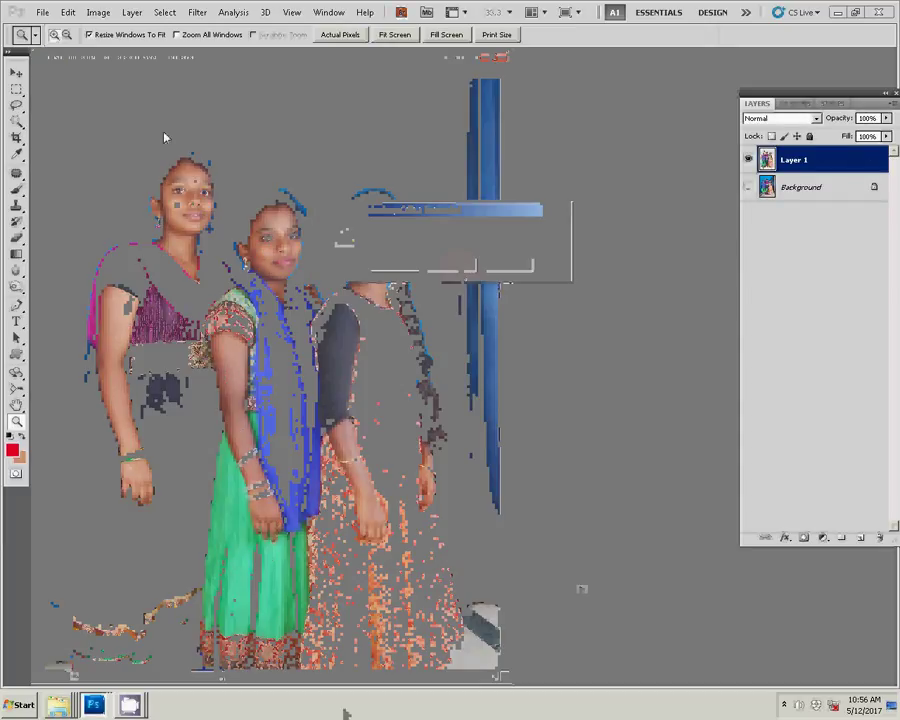